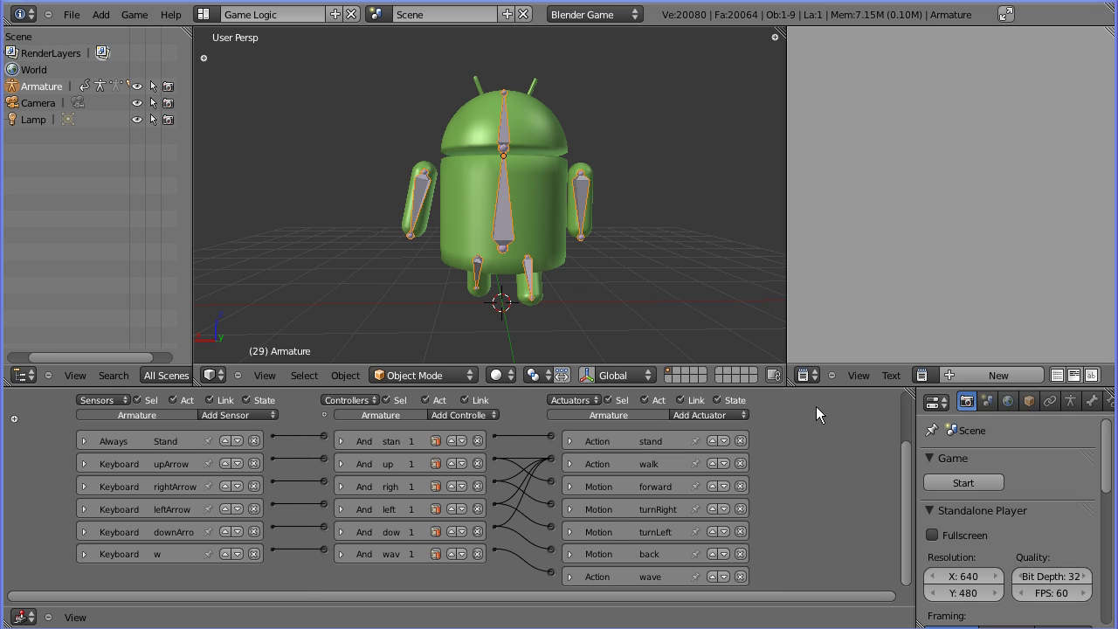
# Step: Run the game to test the Android walking, turning and waving, then quit
pyautogui.click(957, 486)
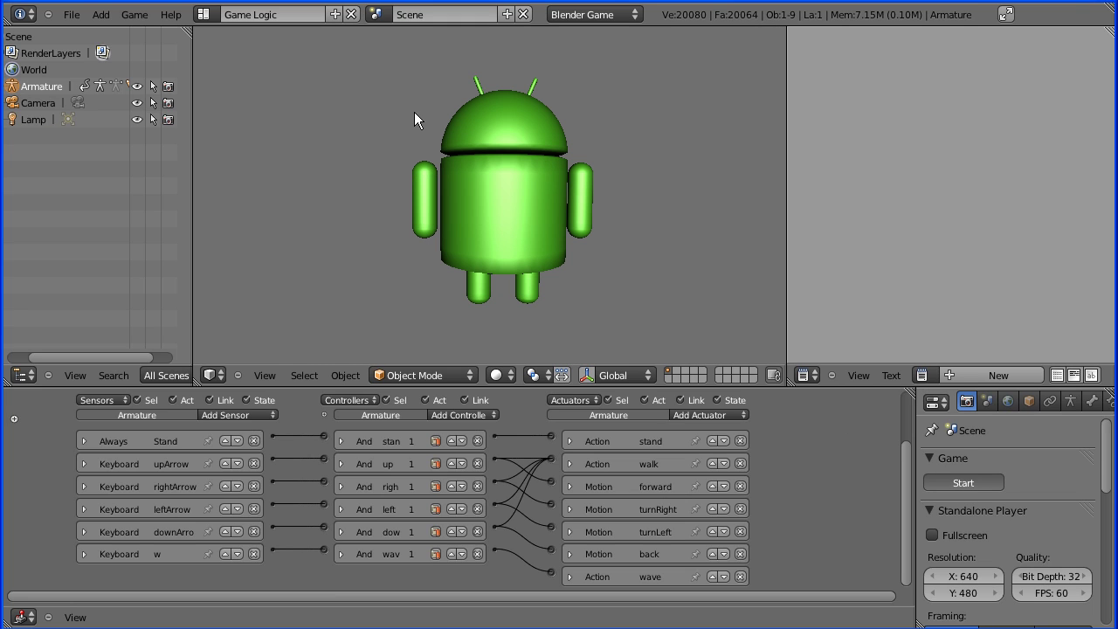
pyautogui.press('Up')
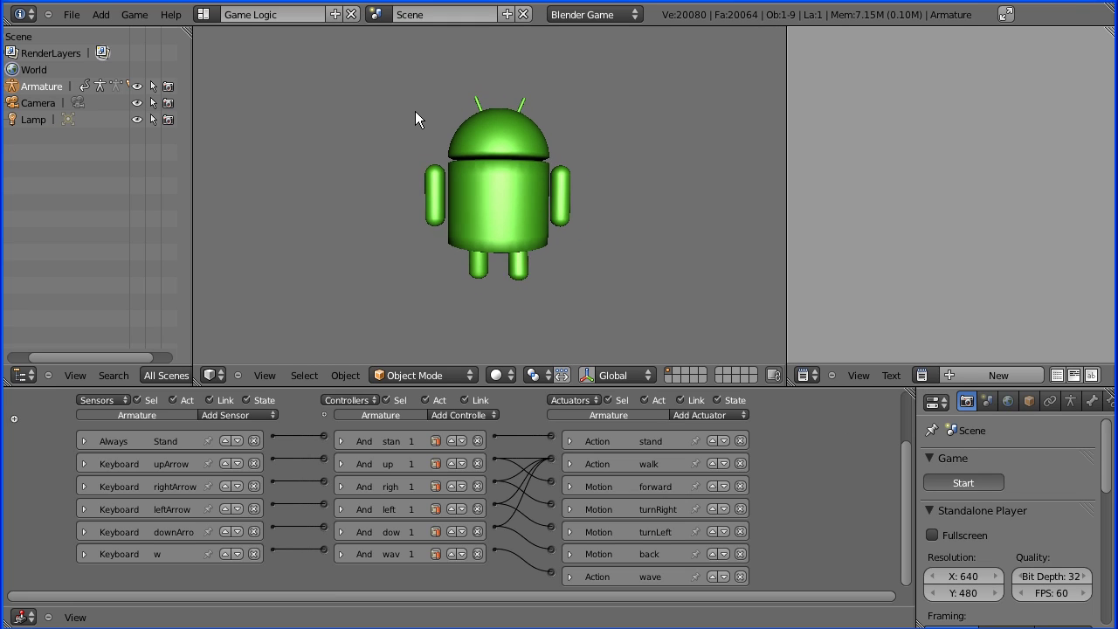
pyautogui.press('Right')
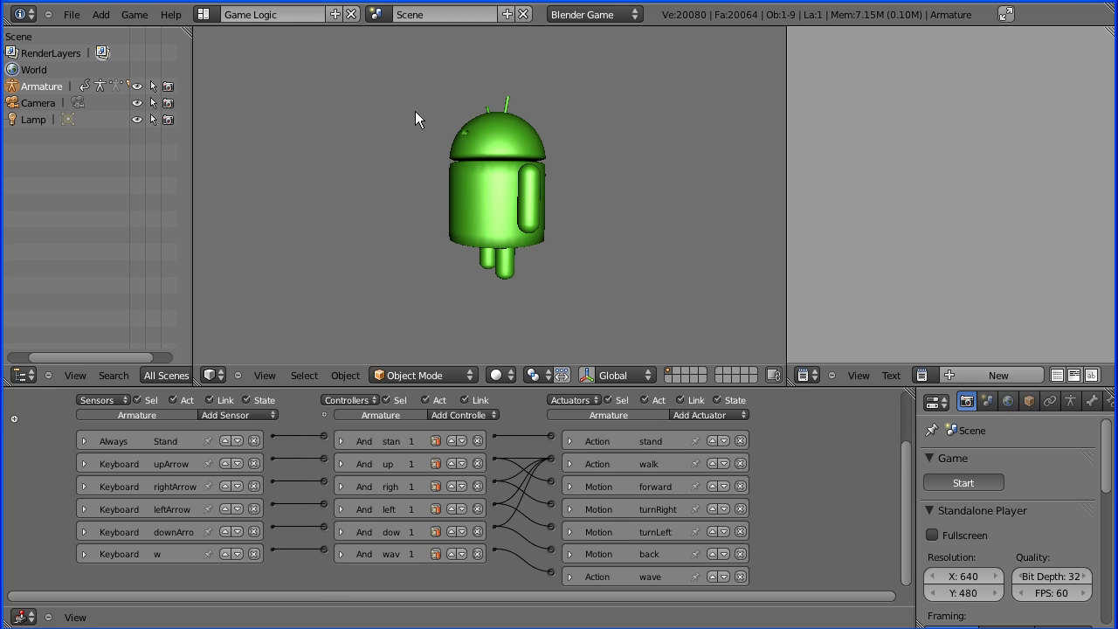
pyautogui.press('Left')
pyautogui.press('Left')
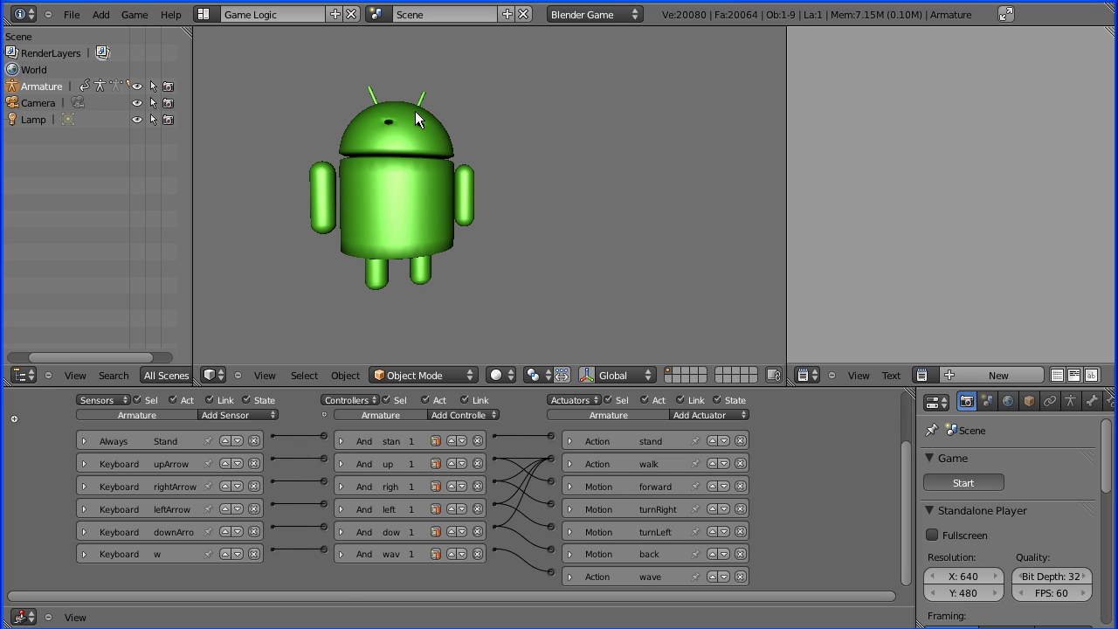
pyautogui.press('w')
pyautogui.press('Escape')
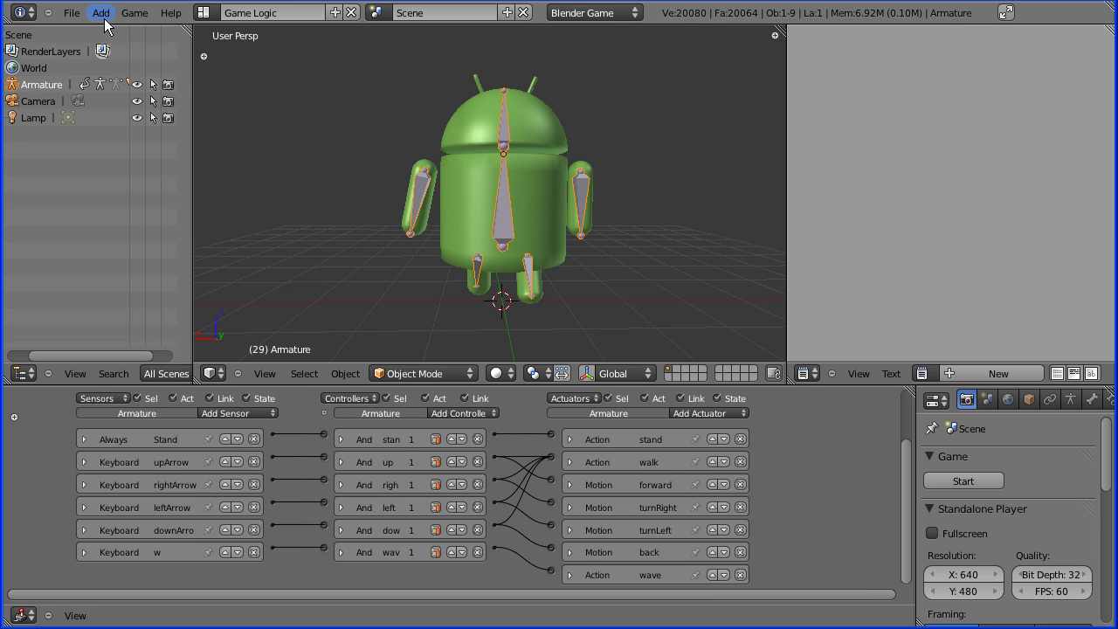
# Step: Switch to the Default layout with wider 3D views and scene Properties replacing the Action Editor
pyautogui.click(203, 12)
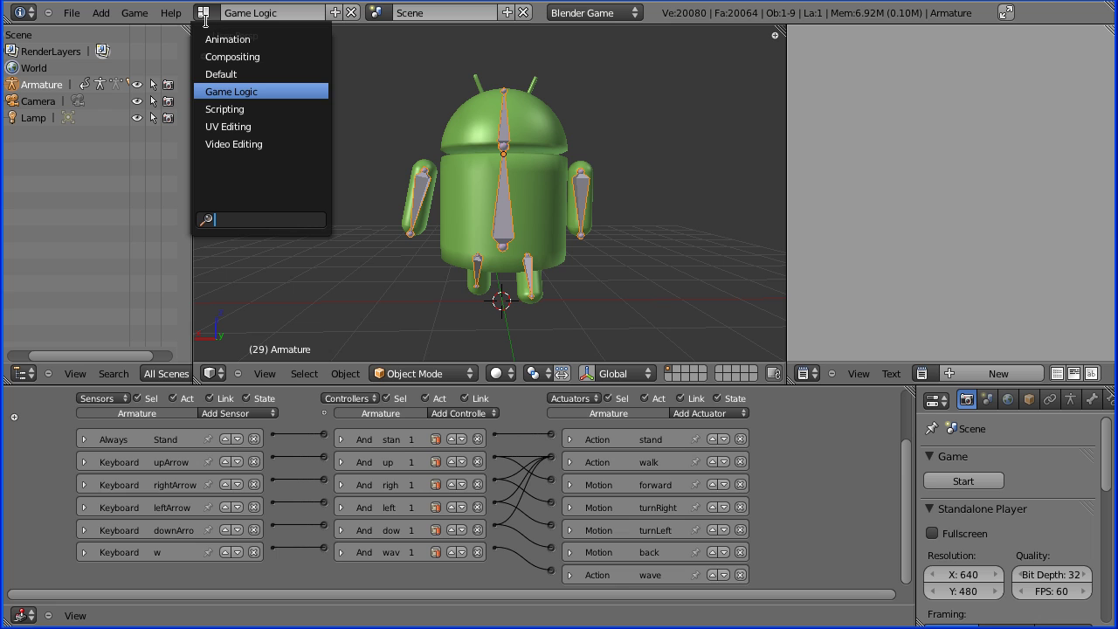
pyautogui.click(221, 74)
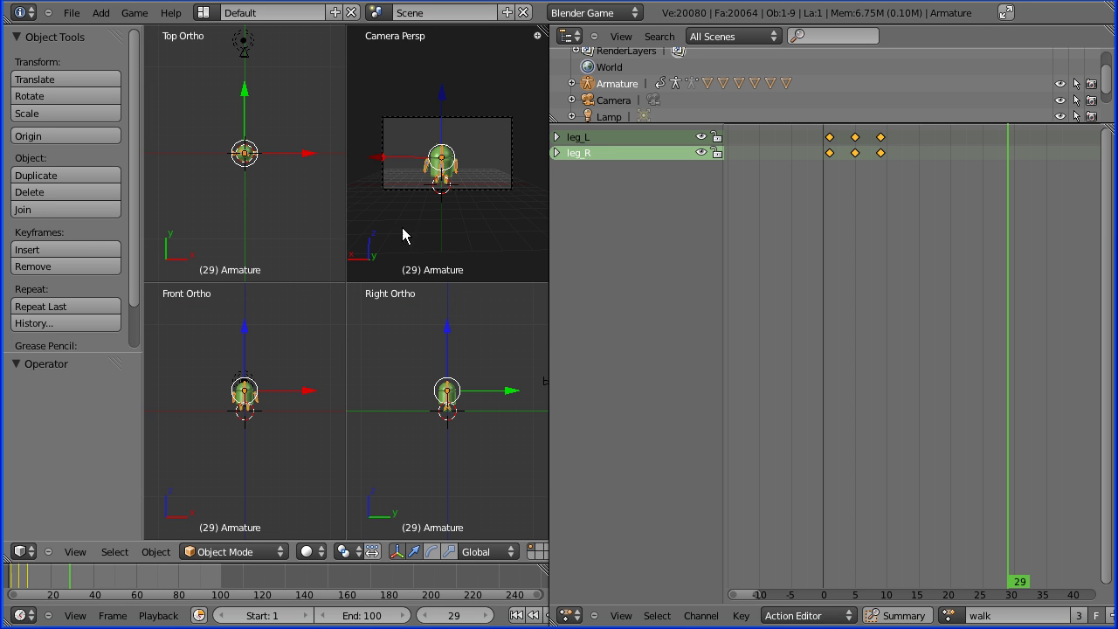
pyautogui.moveTo(549, 323); pyautogui.dragTo(903, 339)
pyautogui.click(914, 616)
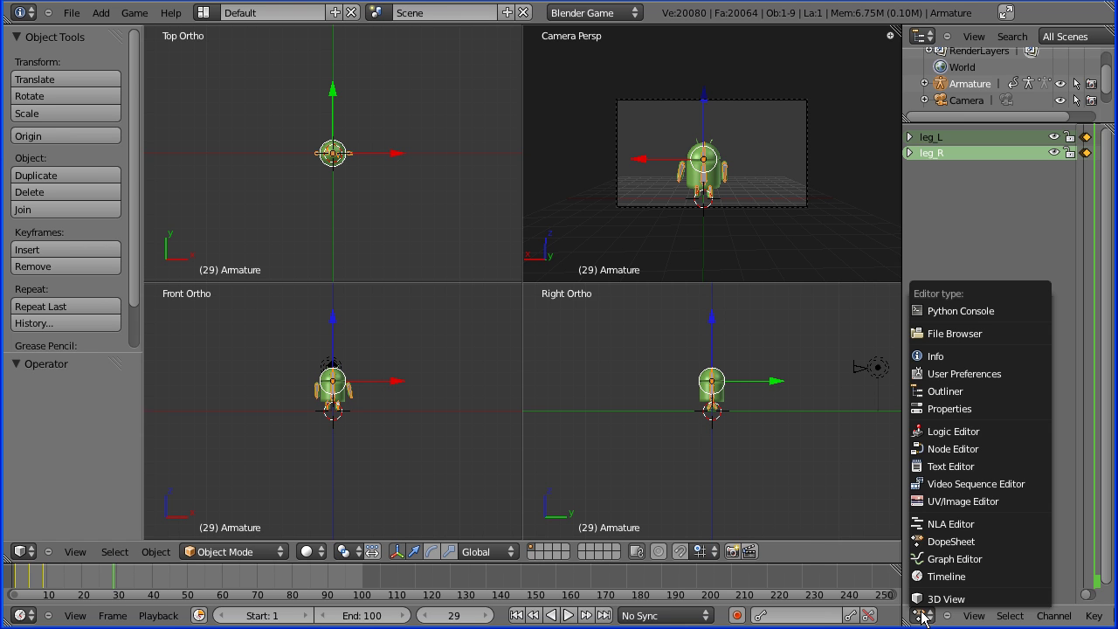
pyautogui.click(948, 409)
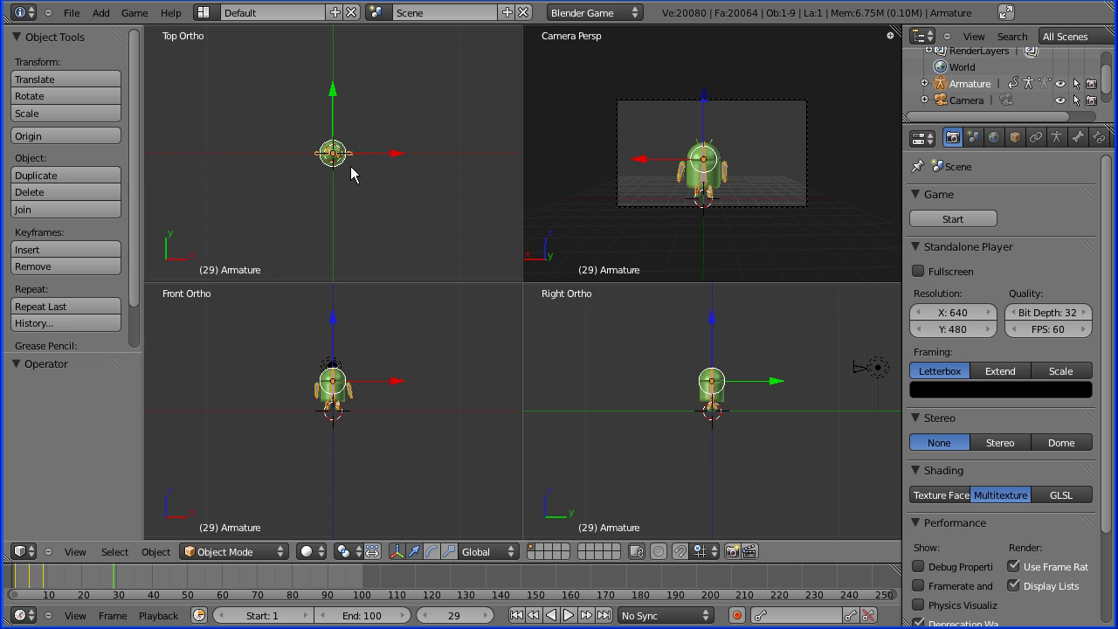
# Step: Zoom in and centre the character in the front and side ortho views
pyautogui.scroll(5, 382, 214)
pyautogui.scroll(2, 472, 411)
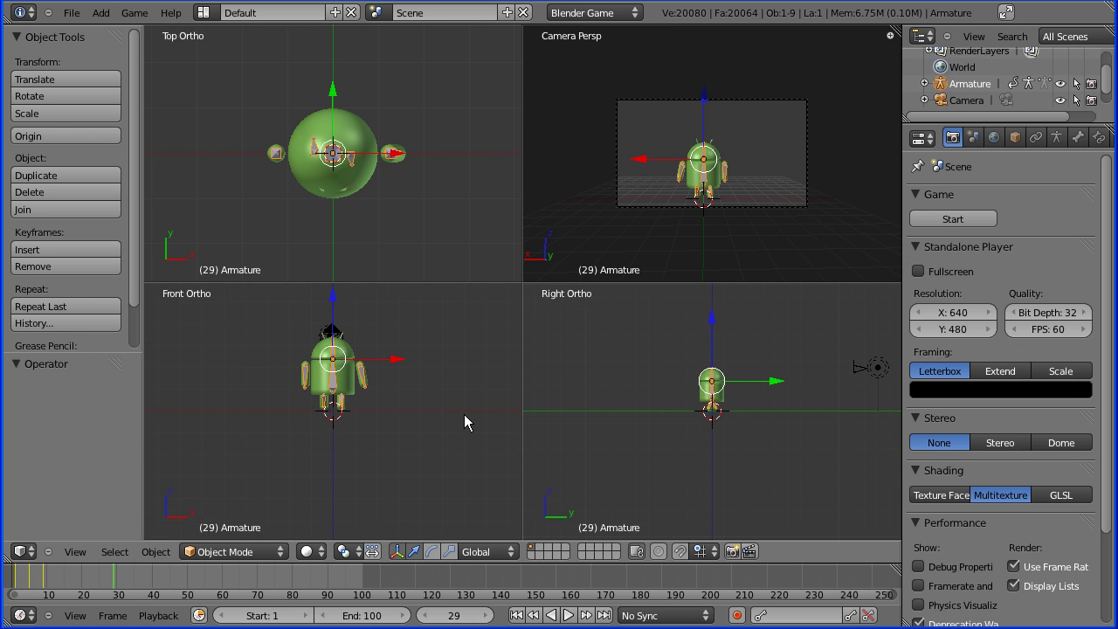
pyautogui.scroll(2, 463, 422)
pyautogui.scroll(5, 672, 434)
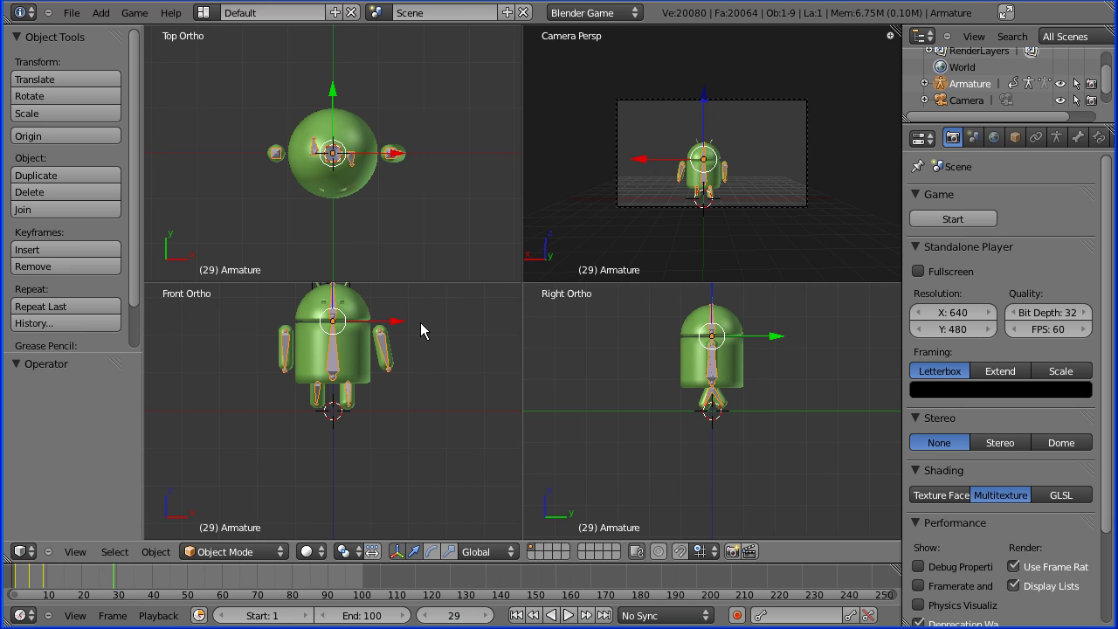
pyautogui.keyDown('shift'); pyautogui.moveTo(421, 323); pyautogui.dragTo(425, 386, button='middle'); pyautogui.keyUp('shift')
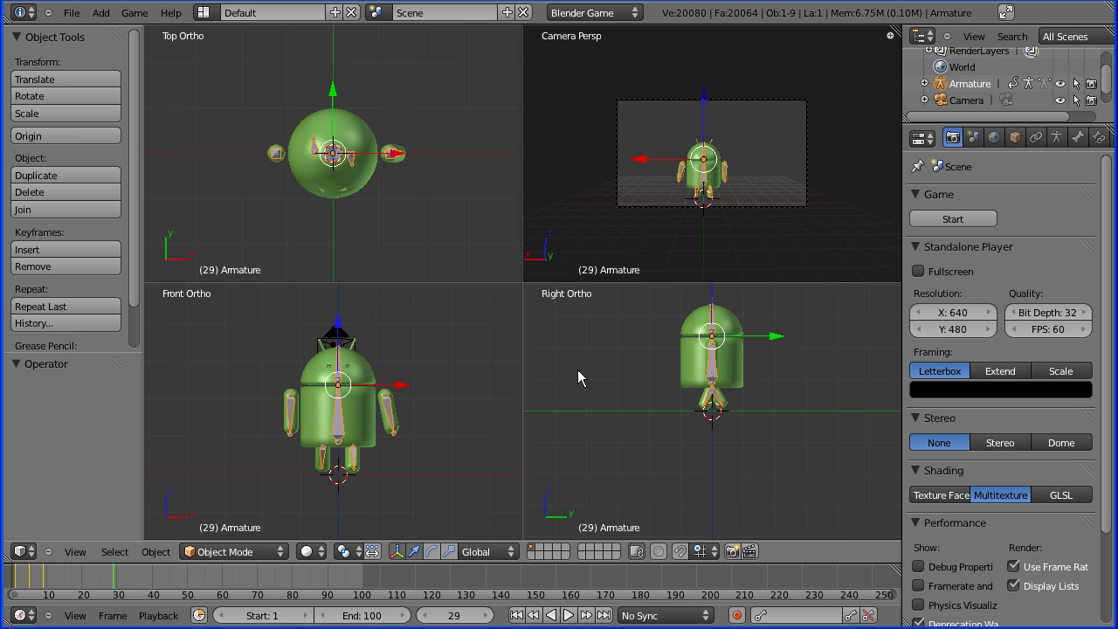
pyautogui.keyDown('shift'); pyautogui.moveTo(599, 339); pyautogui.dragTo(609, 394, button='middle'); pyautogui.keyUp('shift')
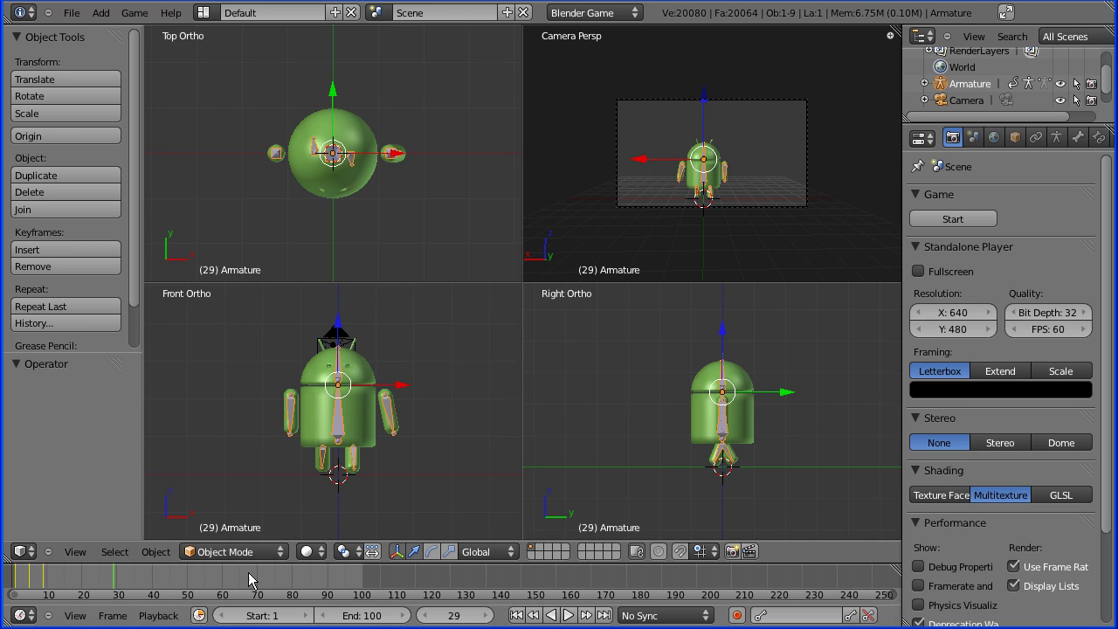
# Step: Put the armature in Pose Mode with all bones selected at frame 1
pyautogui.click(232, 553)
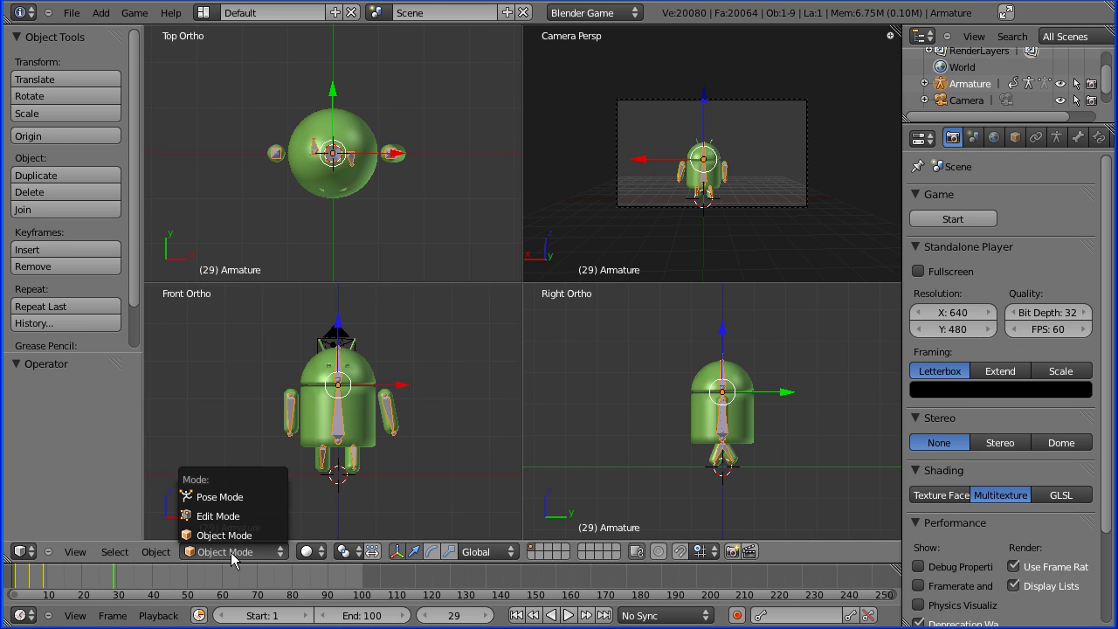
pyautogui.click(236, 499)
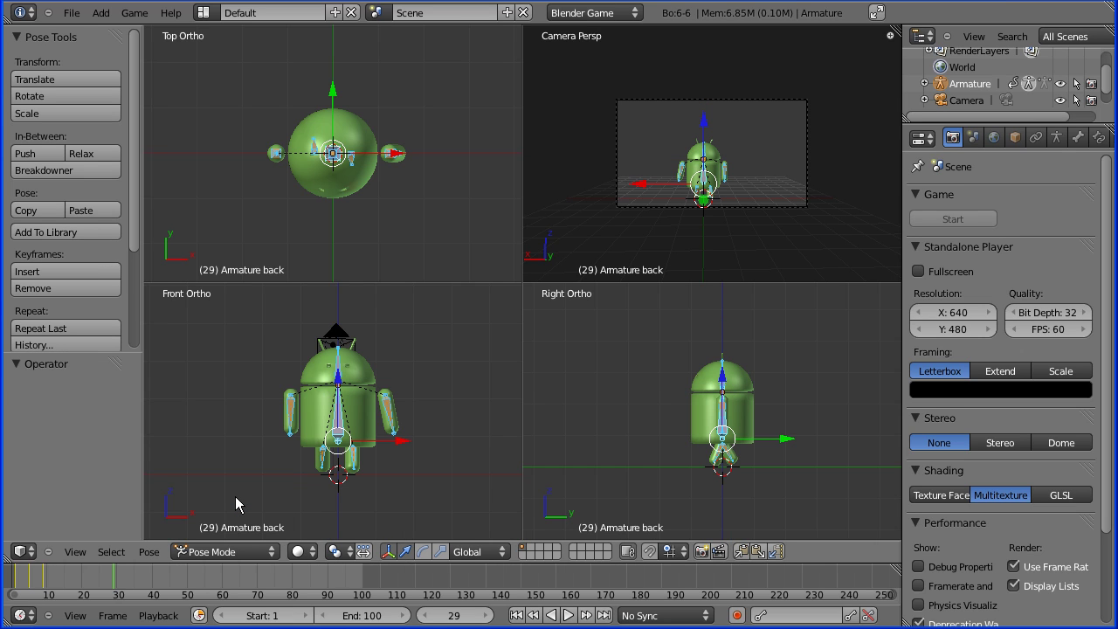
pyautogui.press('a')
pyautogui.press('a')
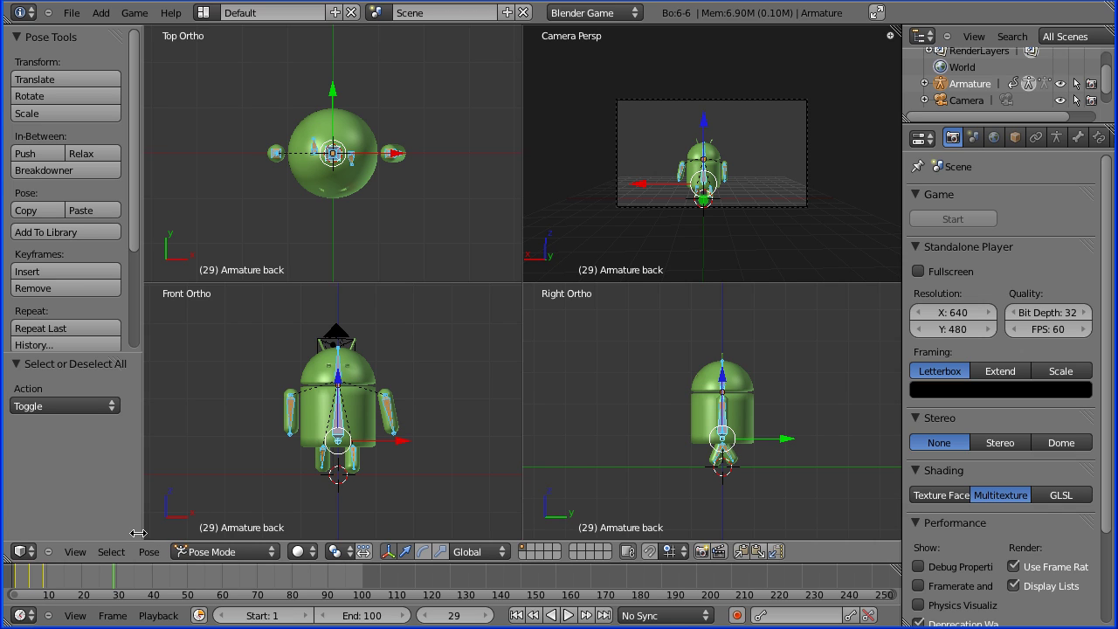
pyautogui.click(518, 616)
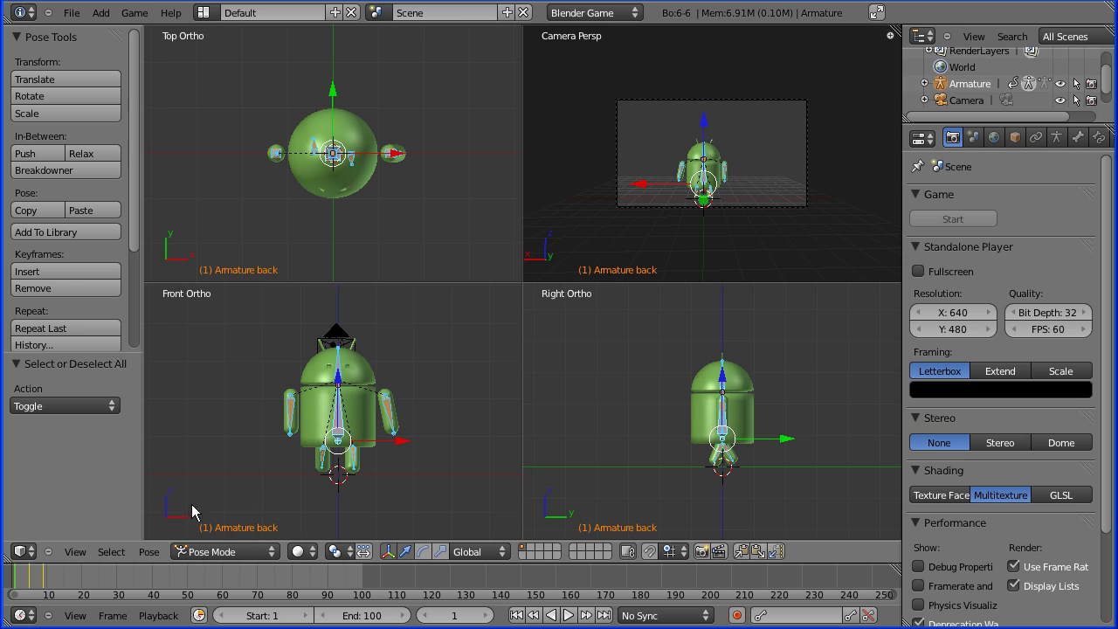
# Step: Clear the selected bones' location and rotation
pyautogui.click(152, 552)
pyautogui.moveTo(183, 462)
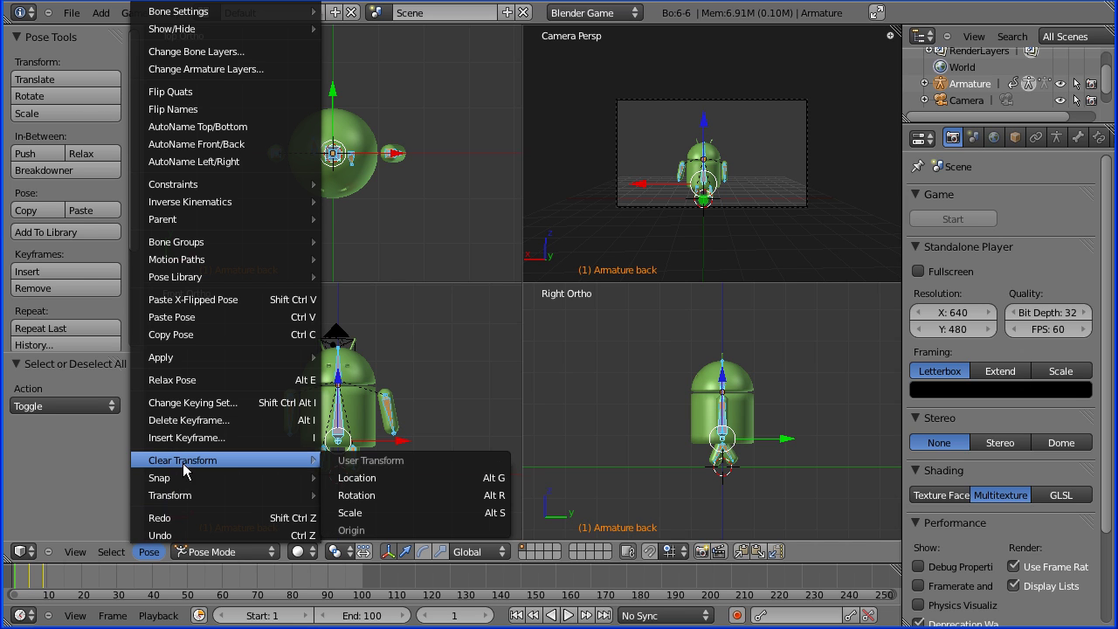
pyautogui.click(393, 477)
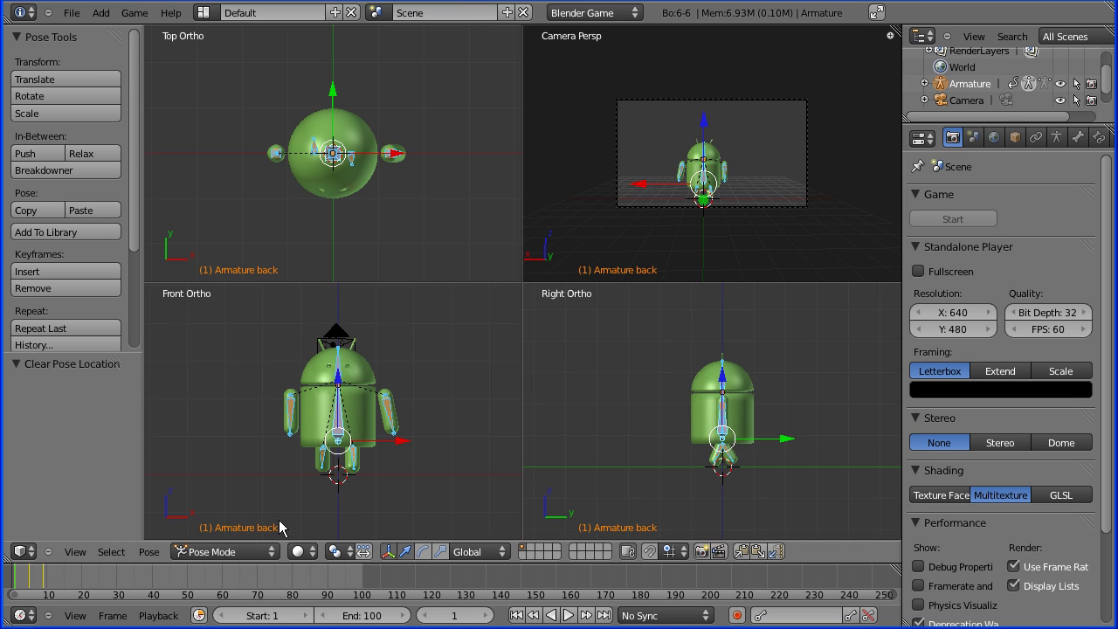
pyautogui.click(150, 552)
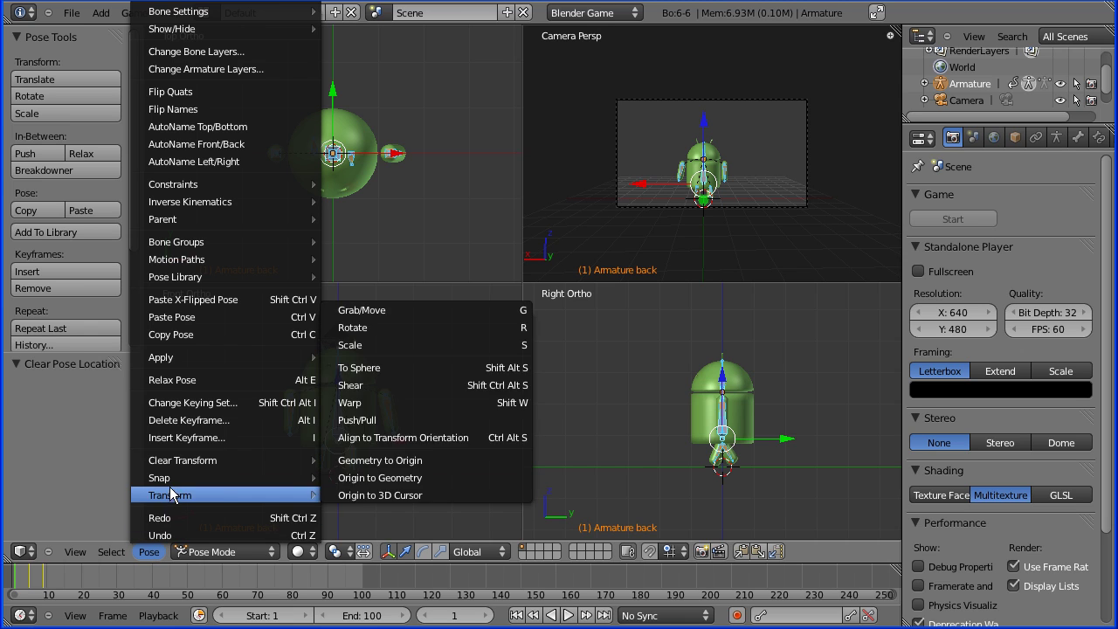
pyautogui.moveTo(184, 462)
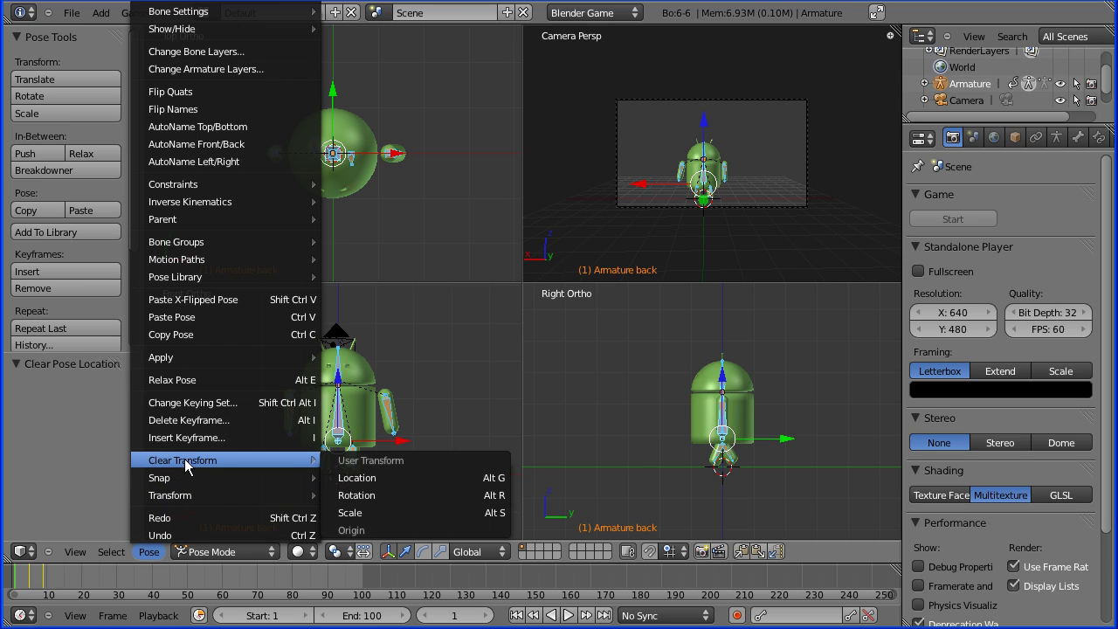
pyautogui.click(452, 498)
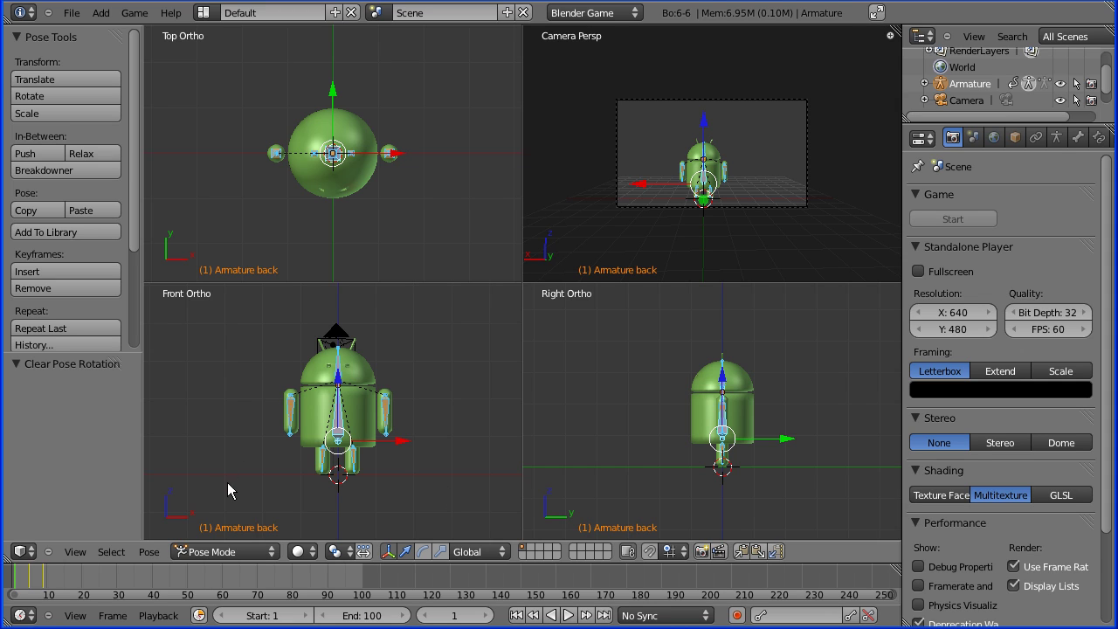
# Step: Back in Object Mode with the gizmo hidden, duplicate the armature 3.053 units along X
pyautogui.click(226, 552)
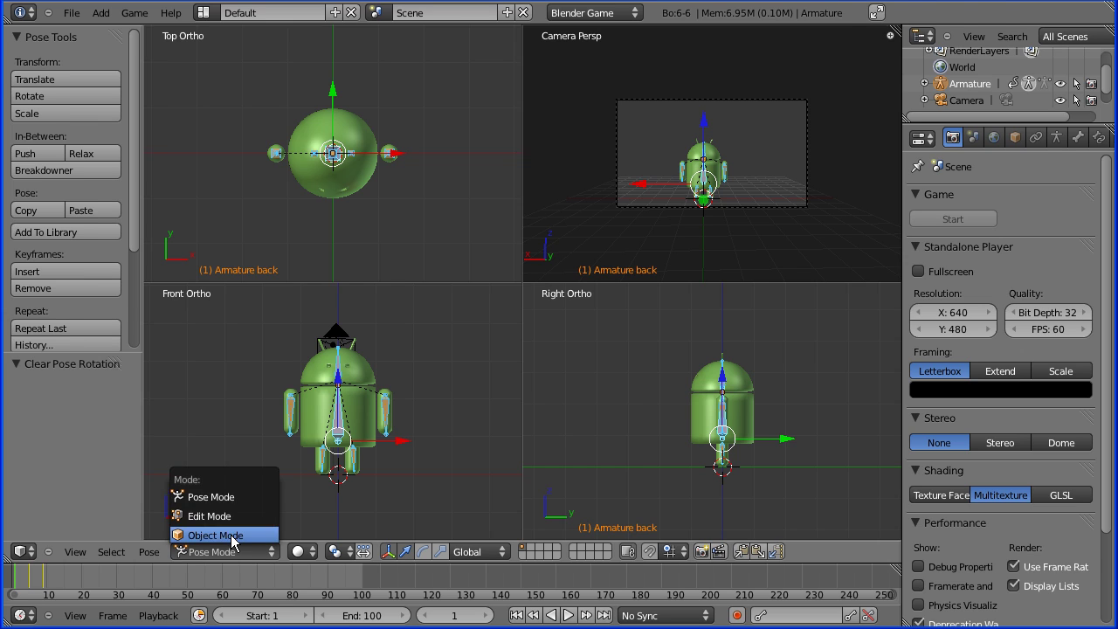
pyautogui.click(231, 536)
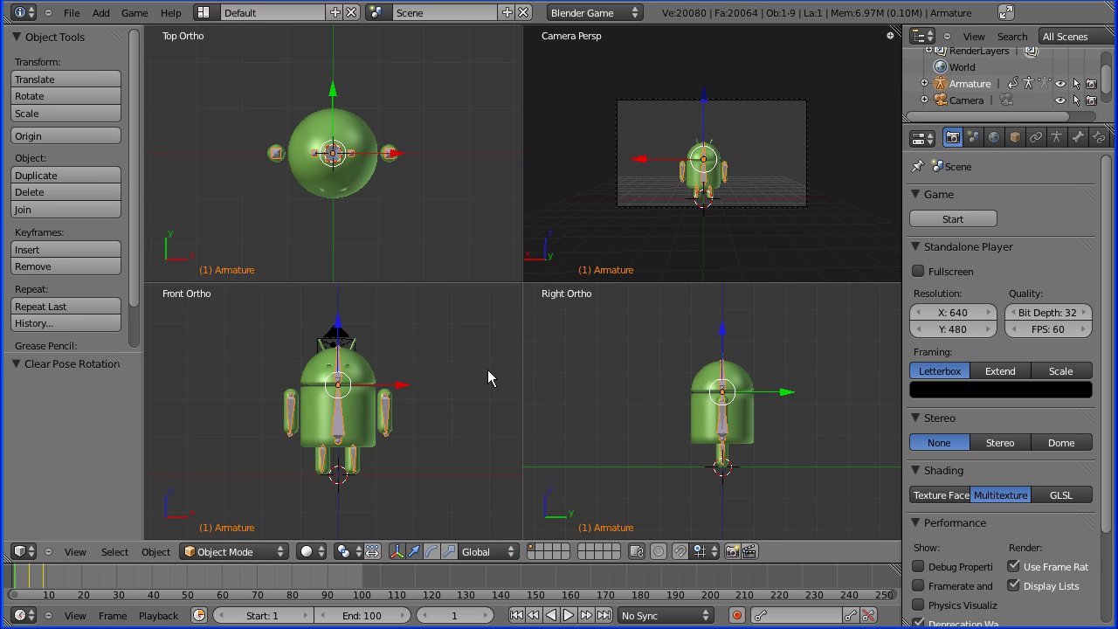
pyautogui.click(398, 551)
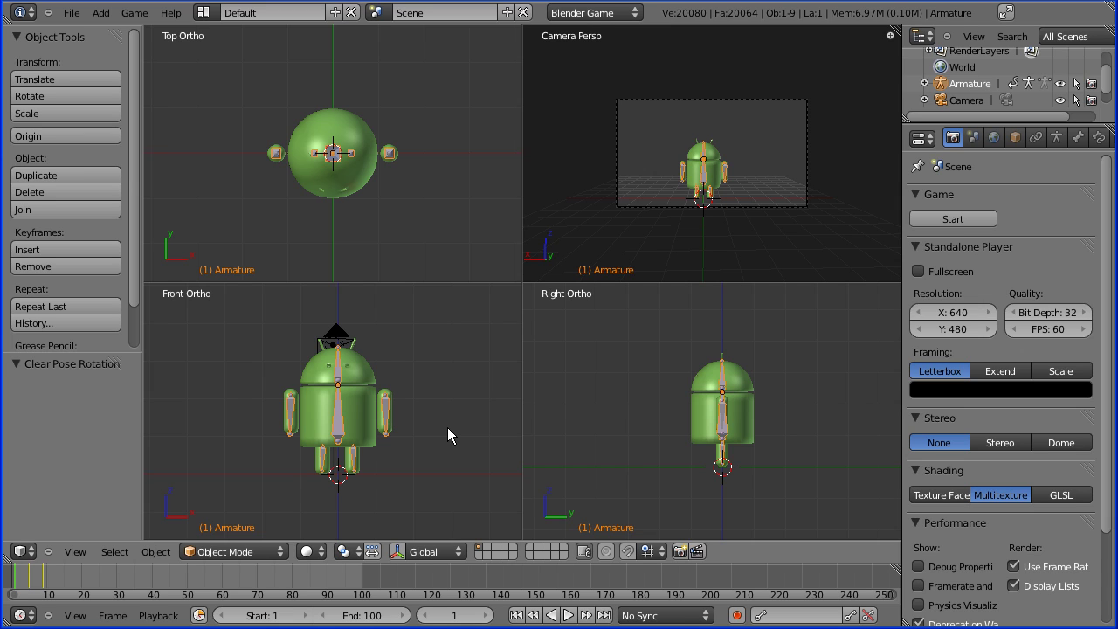
pyautogui.hotkey('shift', 'd')
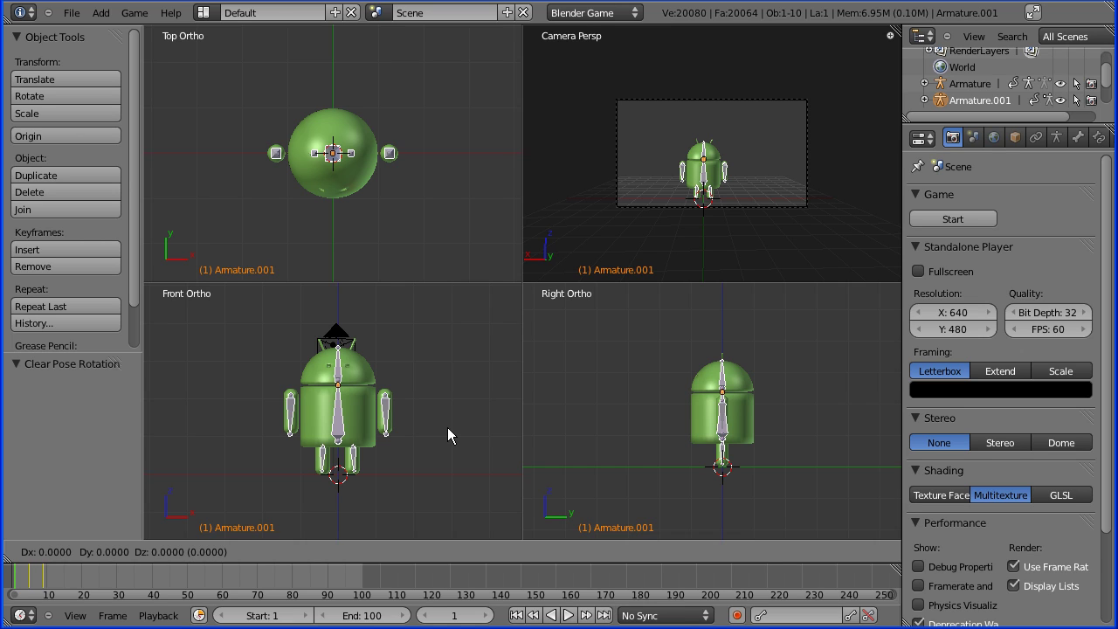
pyautogui.press('x')
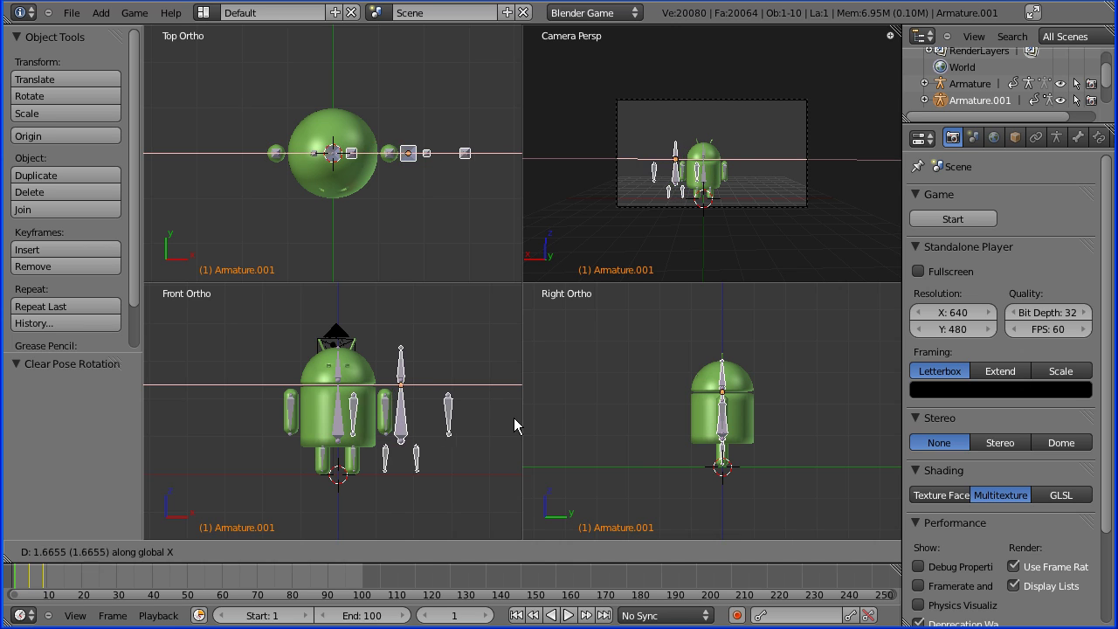
pyautogui.click(188, 418)
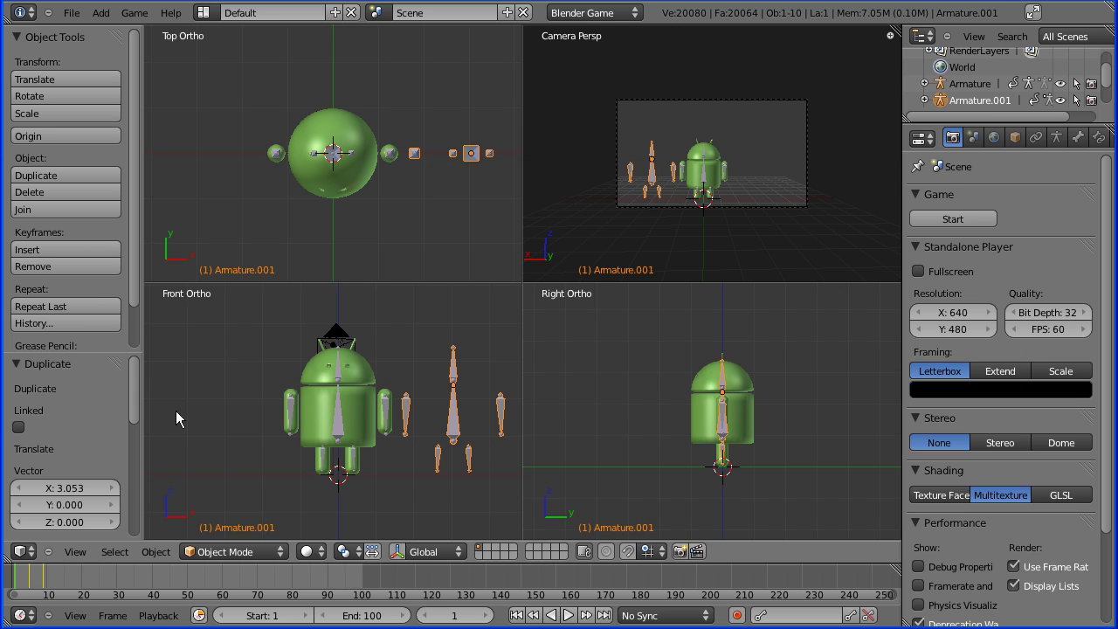
# Step: Select the Android's original armature and start moving it along X
pyautogui.rightClick(339, 434)
pyautogui.rightClick(339, 434)
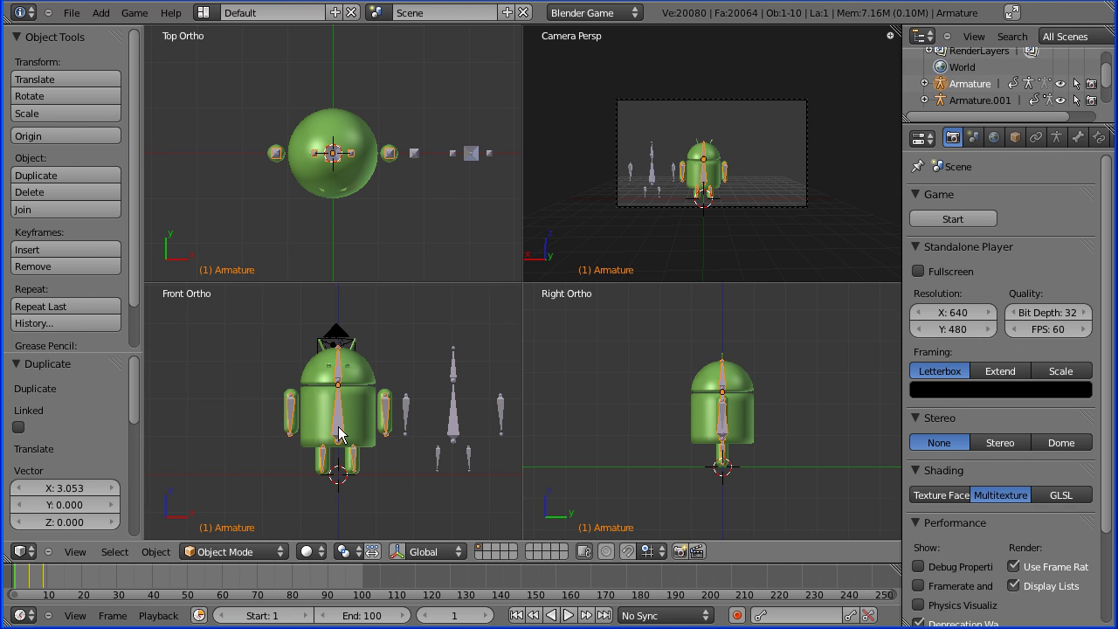
pyautogui.press('g')
pyautogui.press('x')
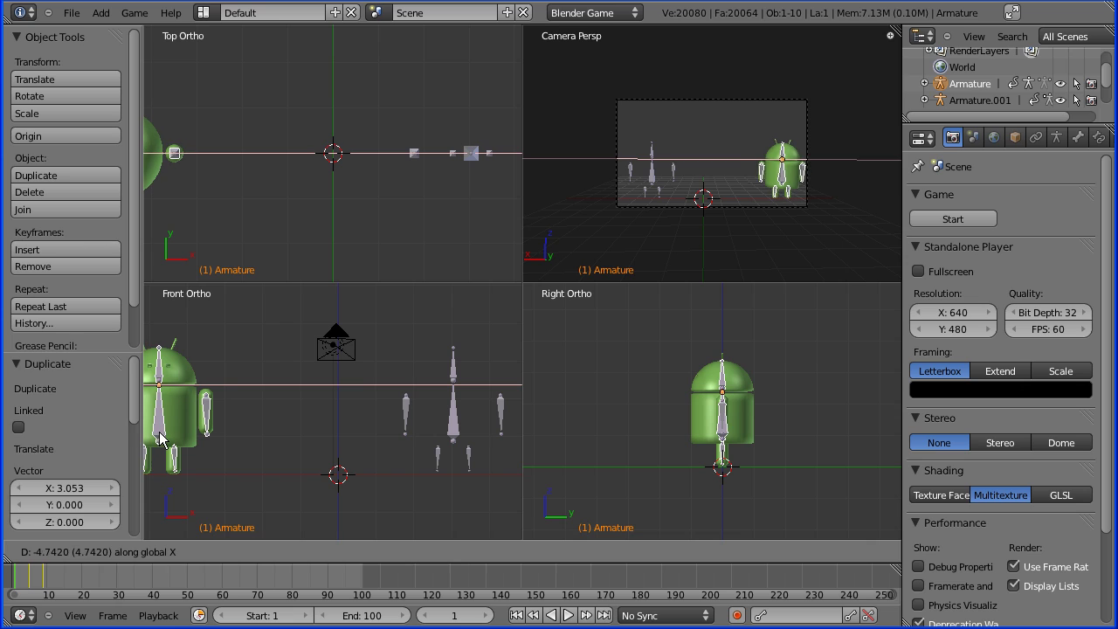
# Step: Drop the Android 4.742 units left and set Armature.001's Location X to 0
pyautogui.click(162, 437)
pyautogui.rightClick(455, 426)
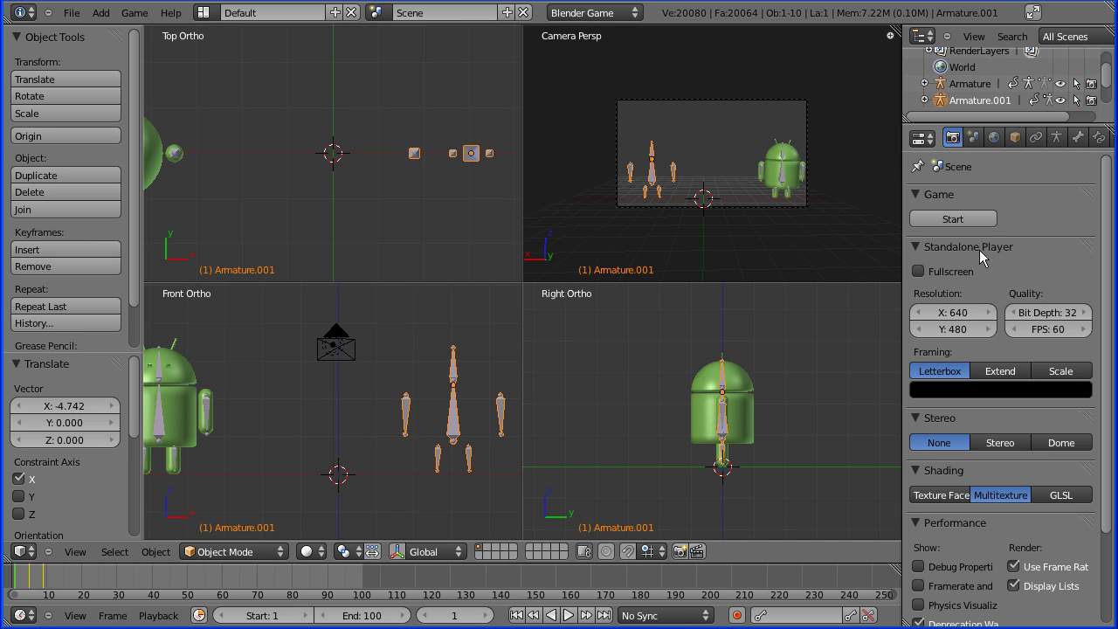
pyautogui.click(1015, 138)
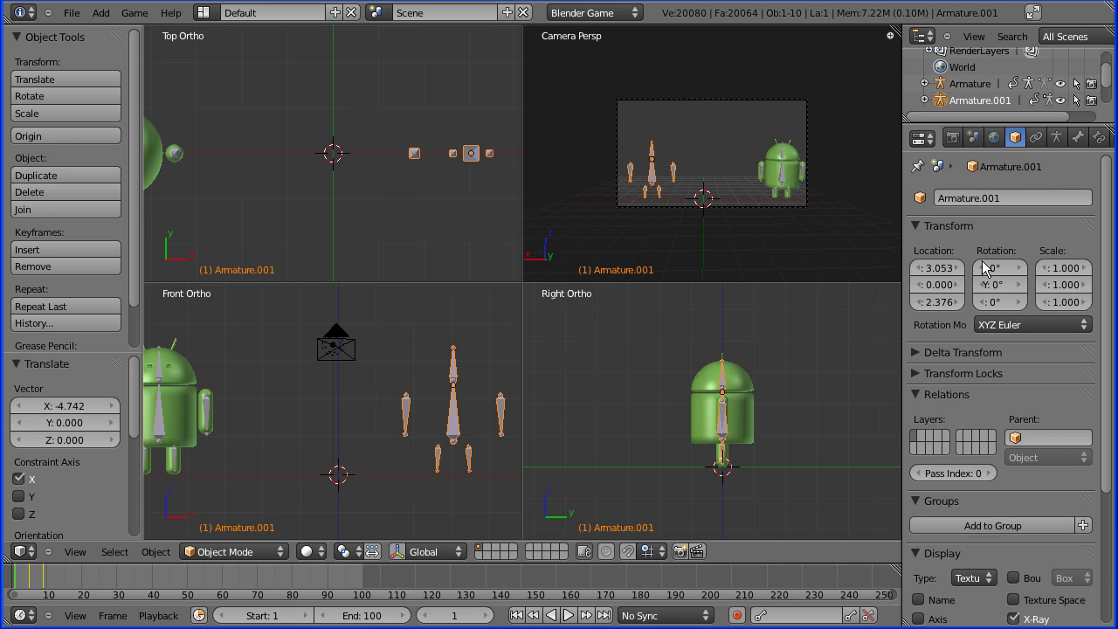
pyautogui.click(947, 269)
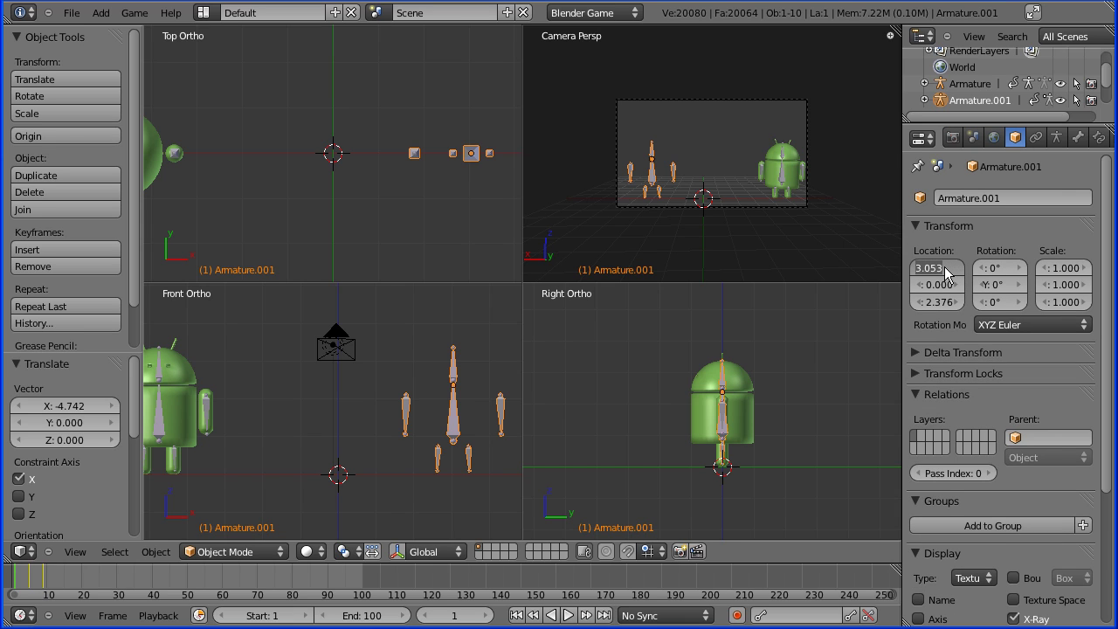
pyautogui.write('0')
pyautogui.press('Return')
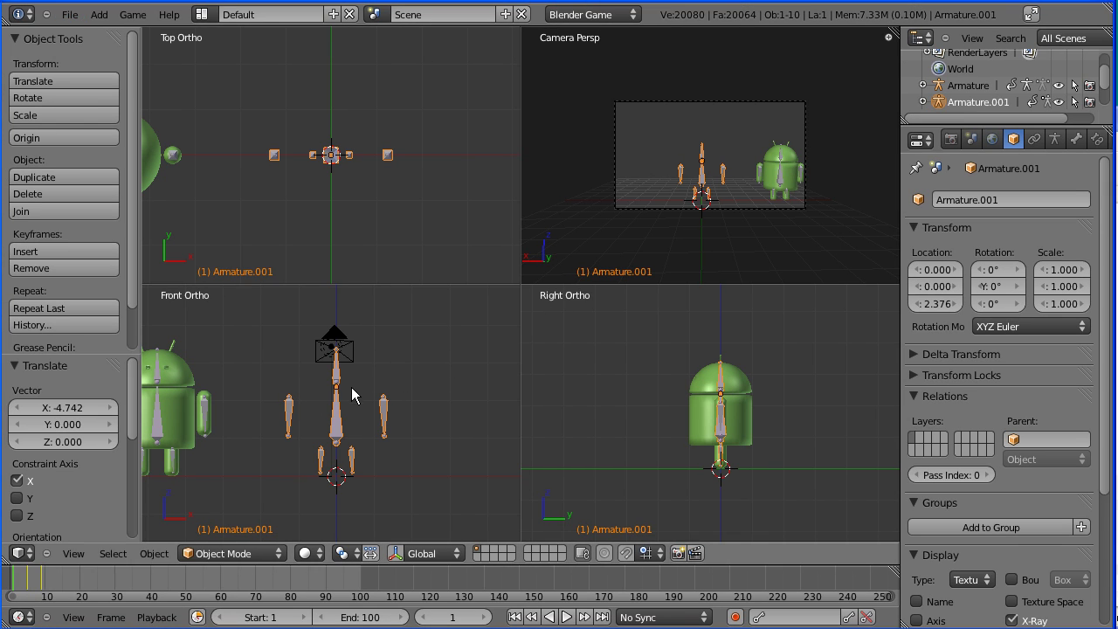
# Step: Append every object except Camera and Lamp from G:\blender\uv\spock5.blend
pyautogui.click(76, 20)
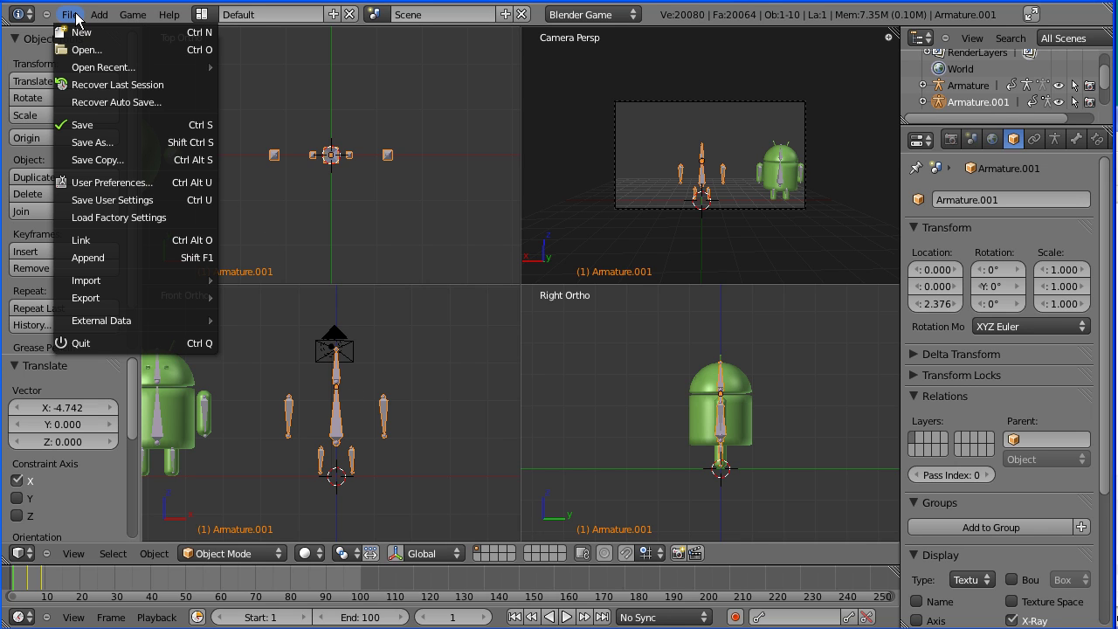
pyautogui.click(132, 256)
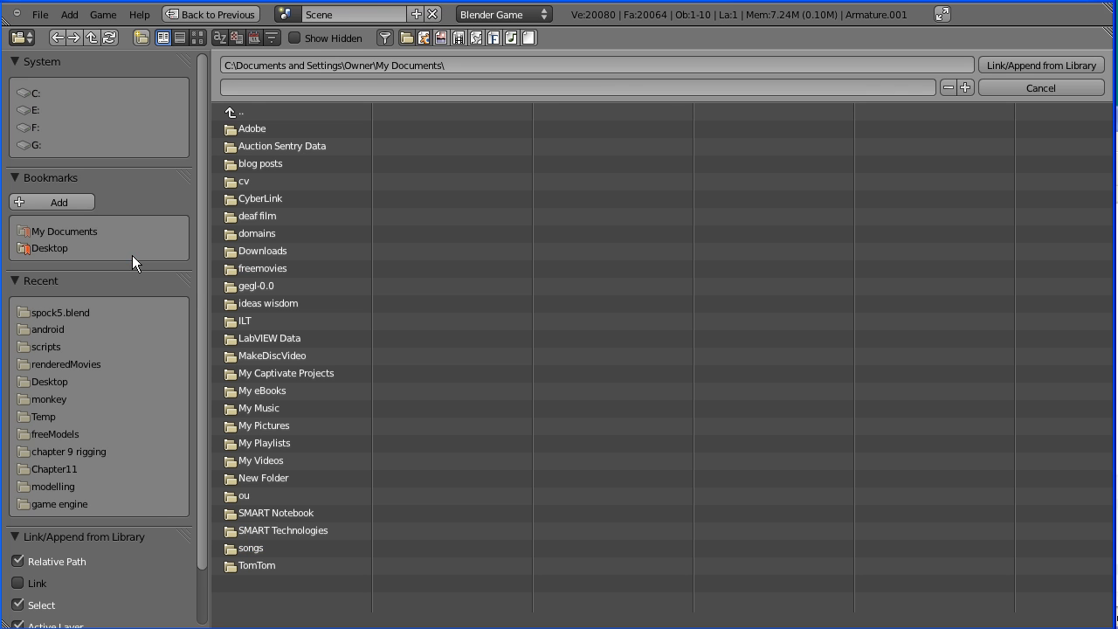
pyautogui.click(35, 144)
pyautogui.click(227, 181)
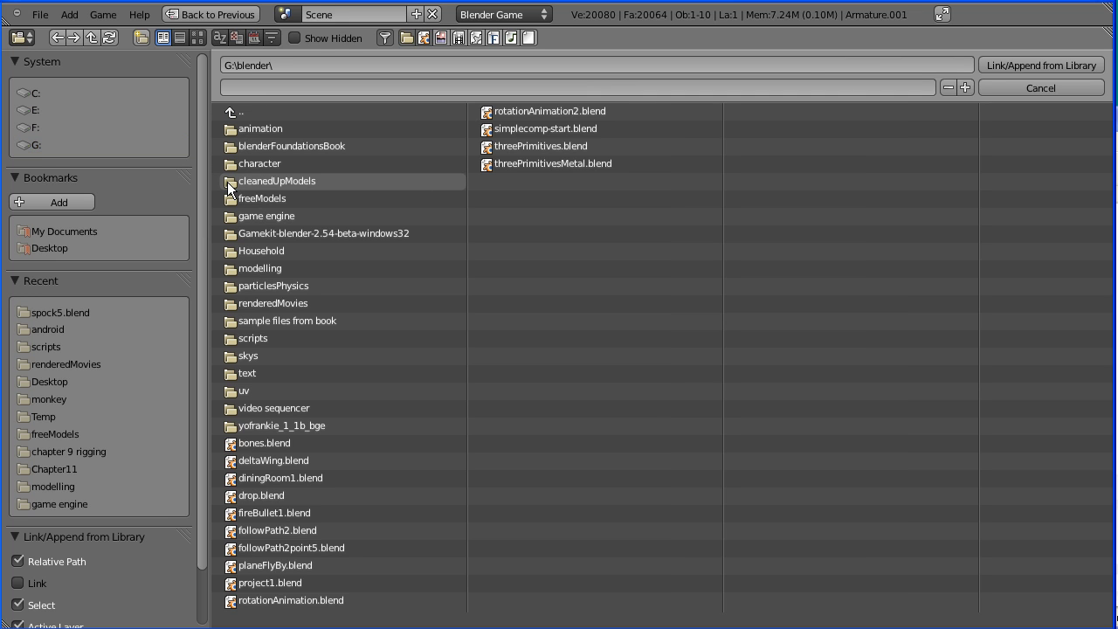
pyautogui.click(231, 390)
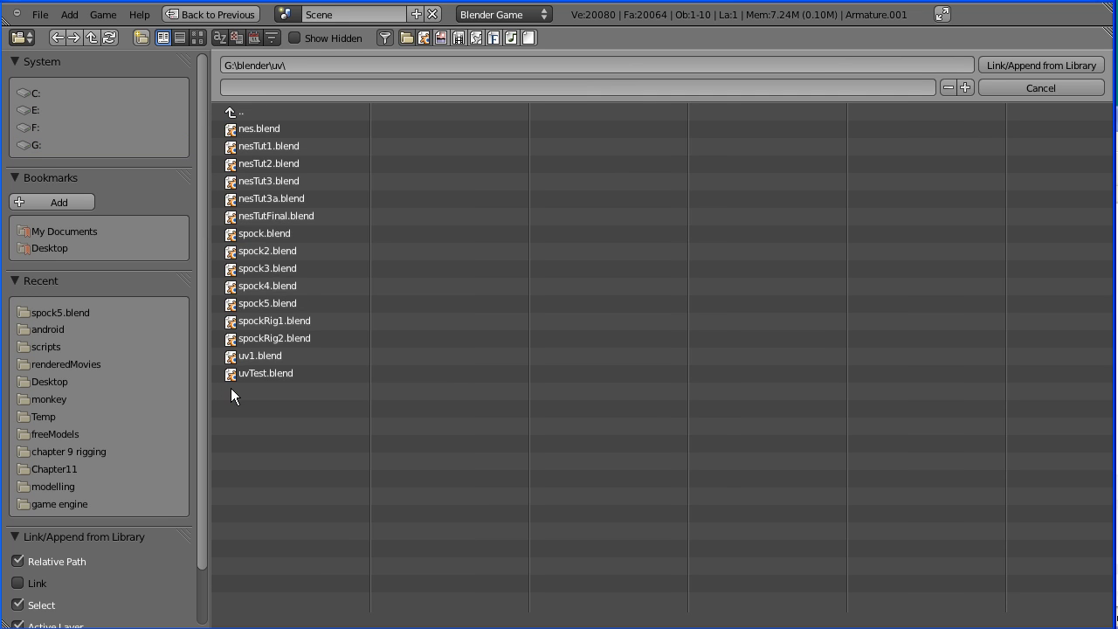
pyautogui.click(250, 303)
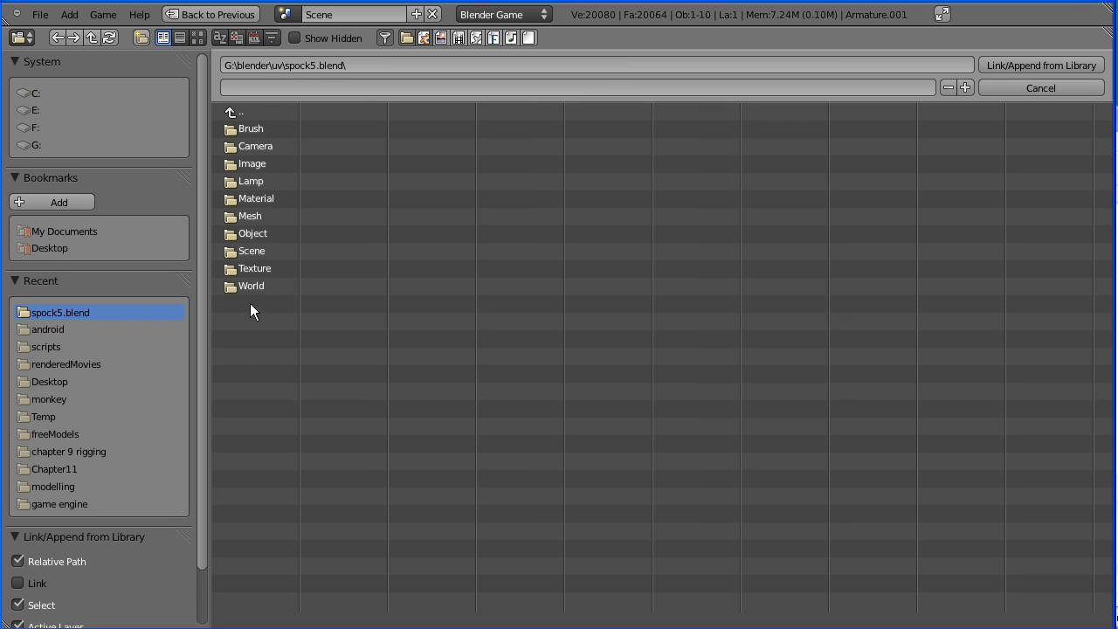
pyautogui.click(233, 235)
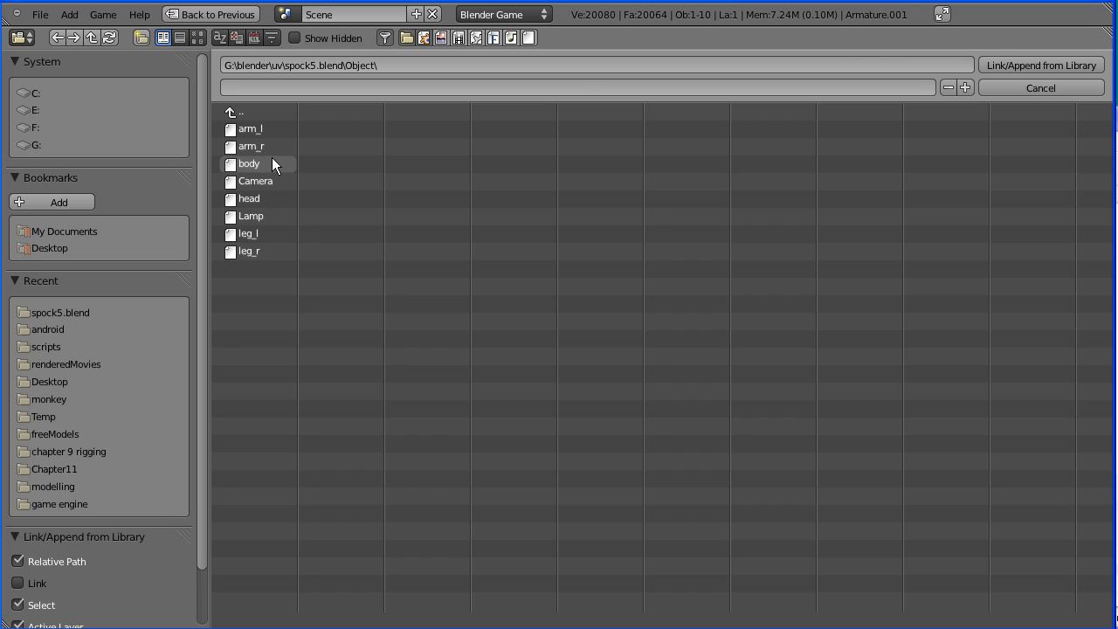
pyautogui.press('a')
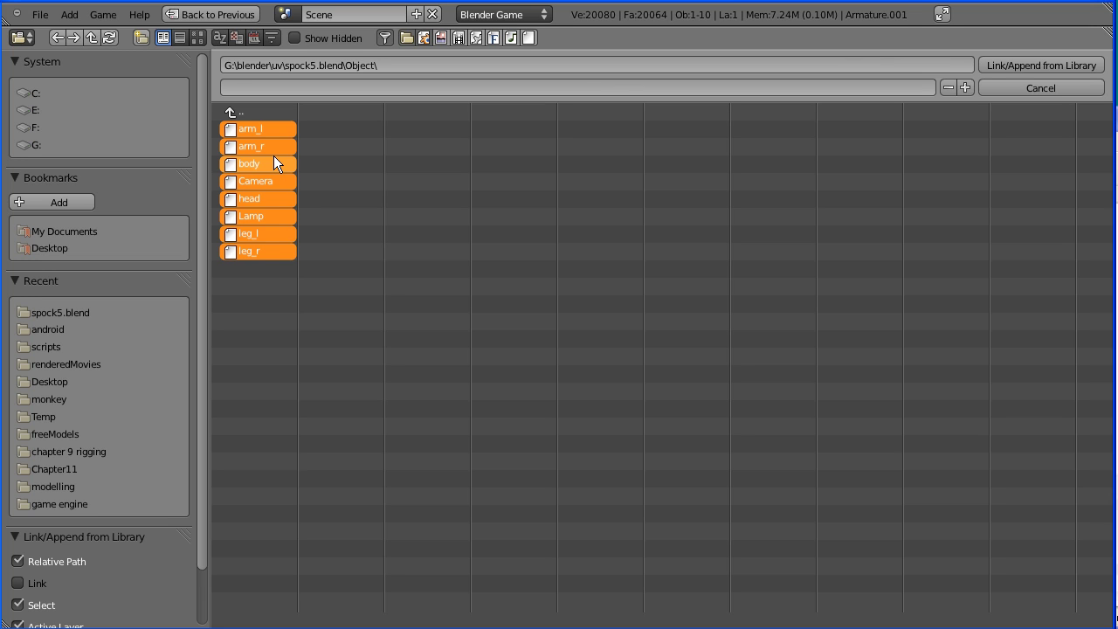
pyautogui.keyDown('shift'); pyautogui.click(265, 180); pyautogui.keyUp('shift')
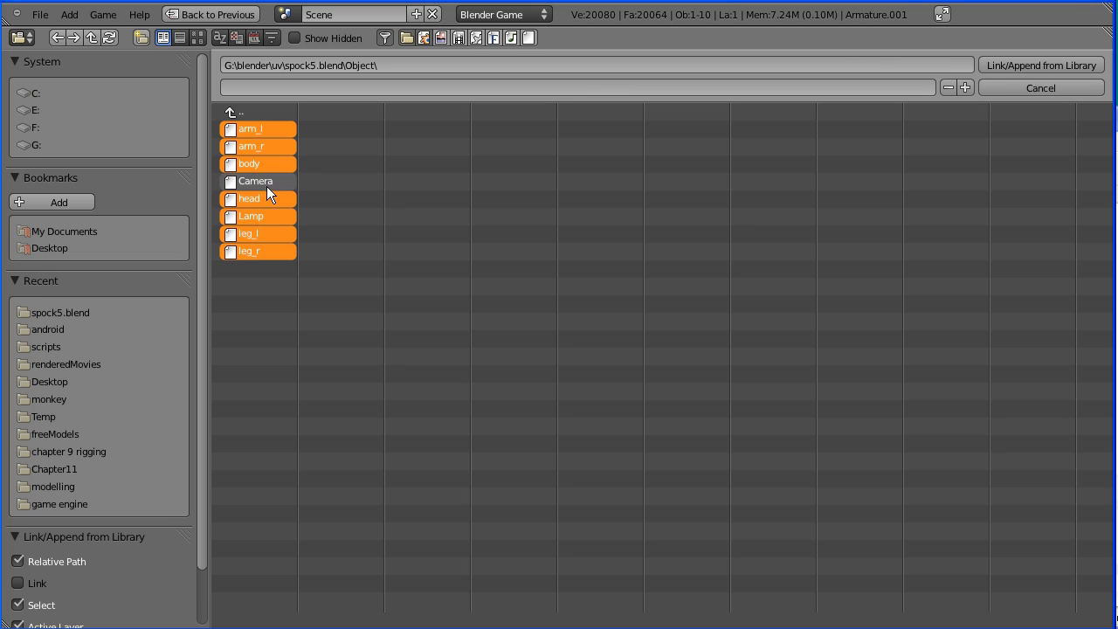
pyautogui.keyDown('shift'); pyautogui.click(262, 214); pyautogui.keyUp('shift')
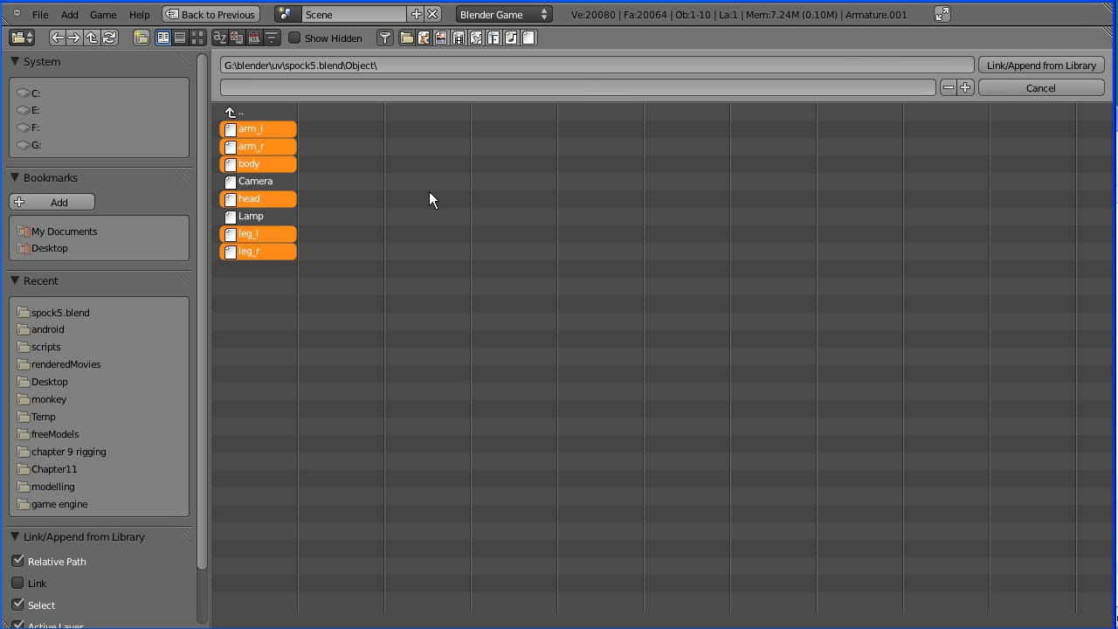
pyautogui.click(1006, 66)
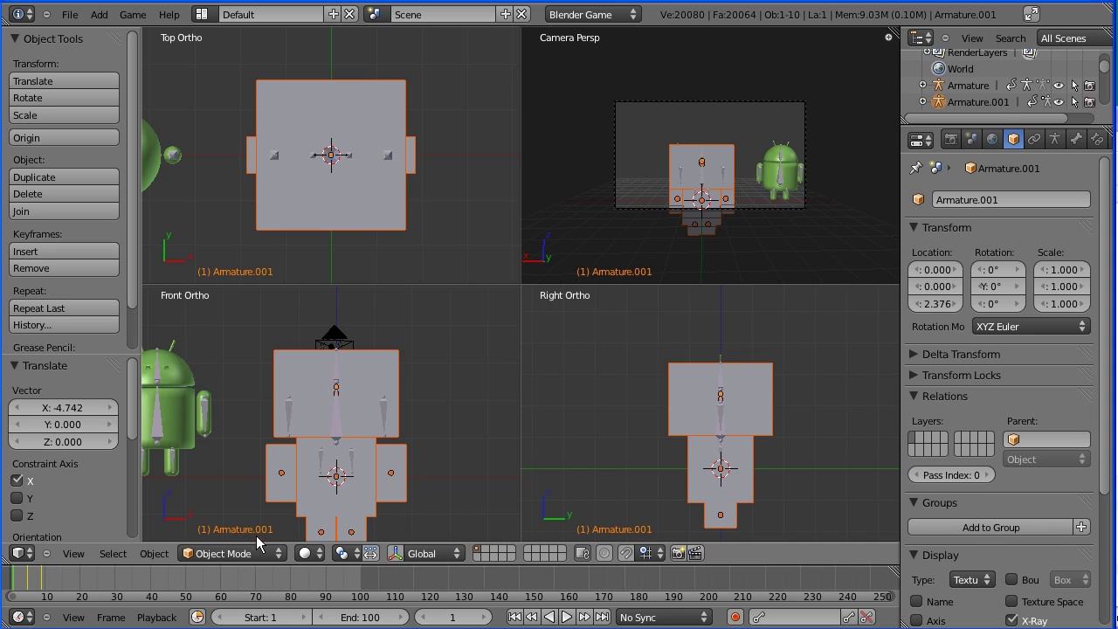
# Step: Set the 3D view's viewport shading to Textured
pyautogui.click(316, 556)
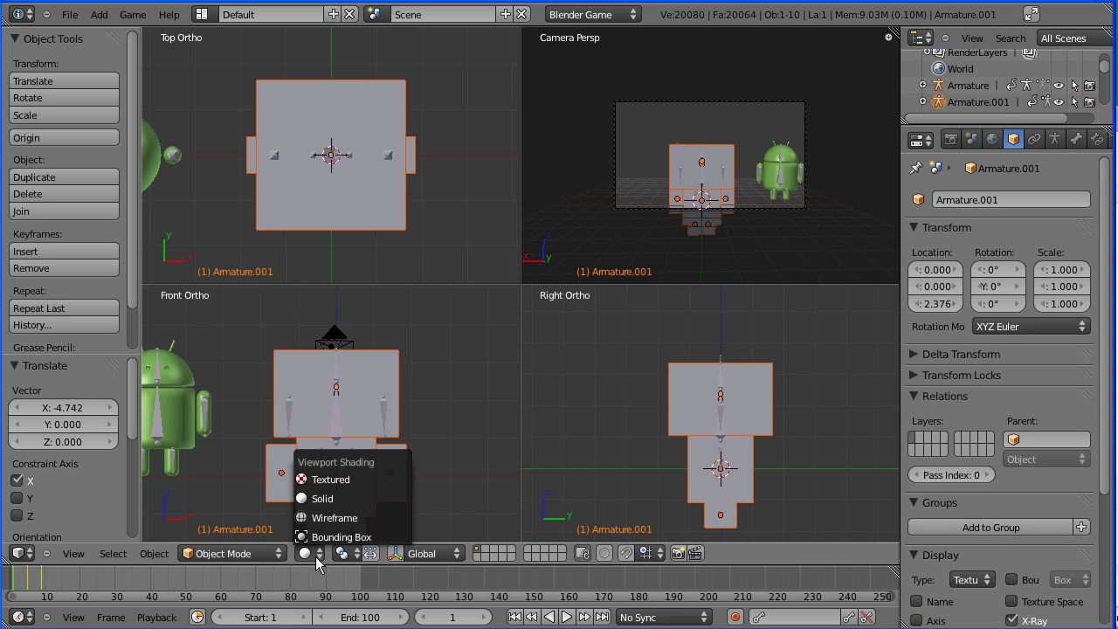
pyautogui.click(327, 482)
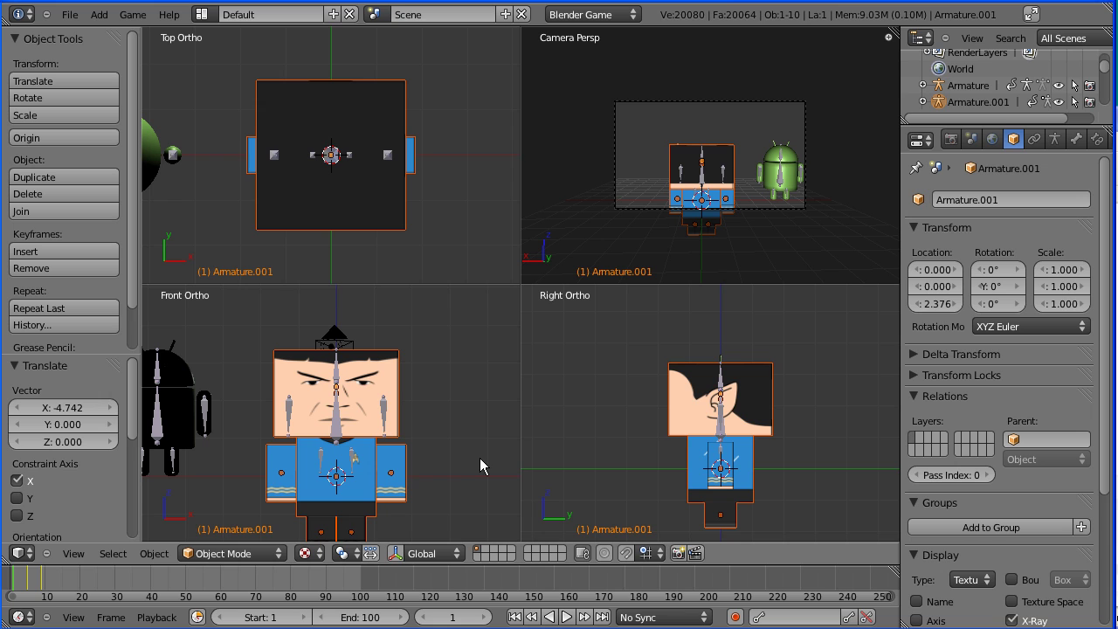
# Step: Scale the Spock character to 0.773 and raise it 1.758 along Z
pyautogui.press('s')
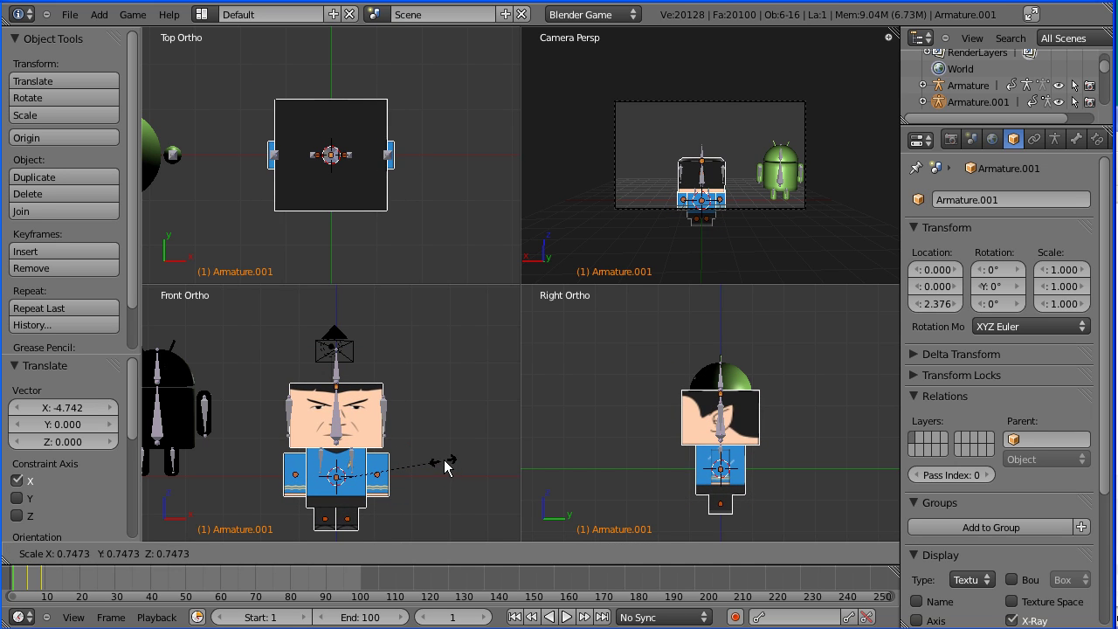
pyautogui.click(448, 464)
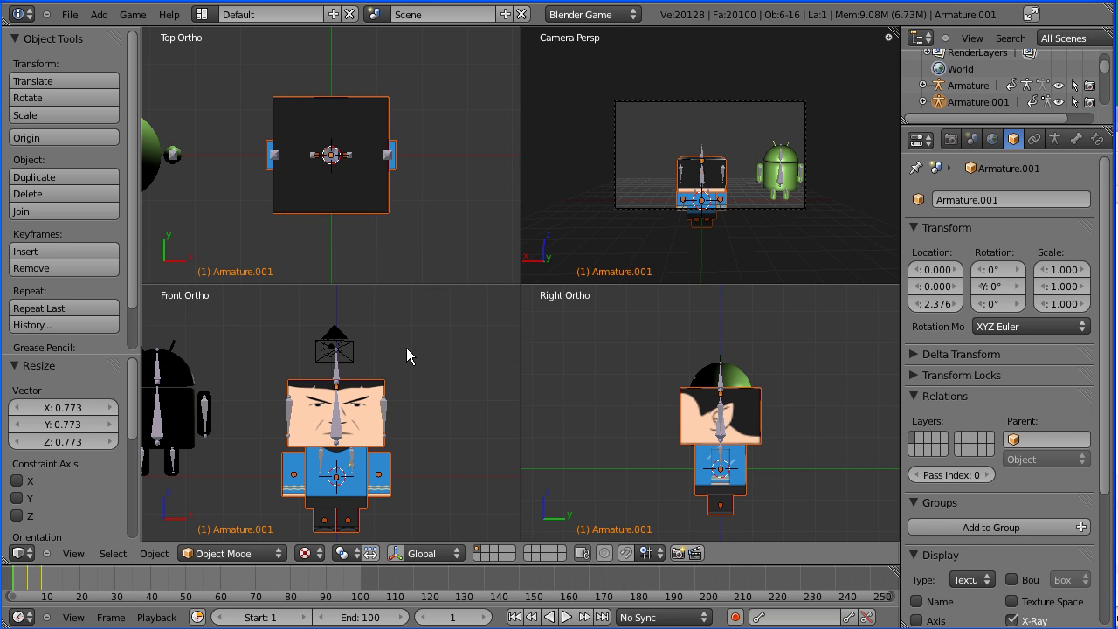
pyautogui.press('g')
pyautogui.press('z')
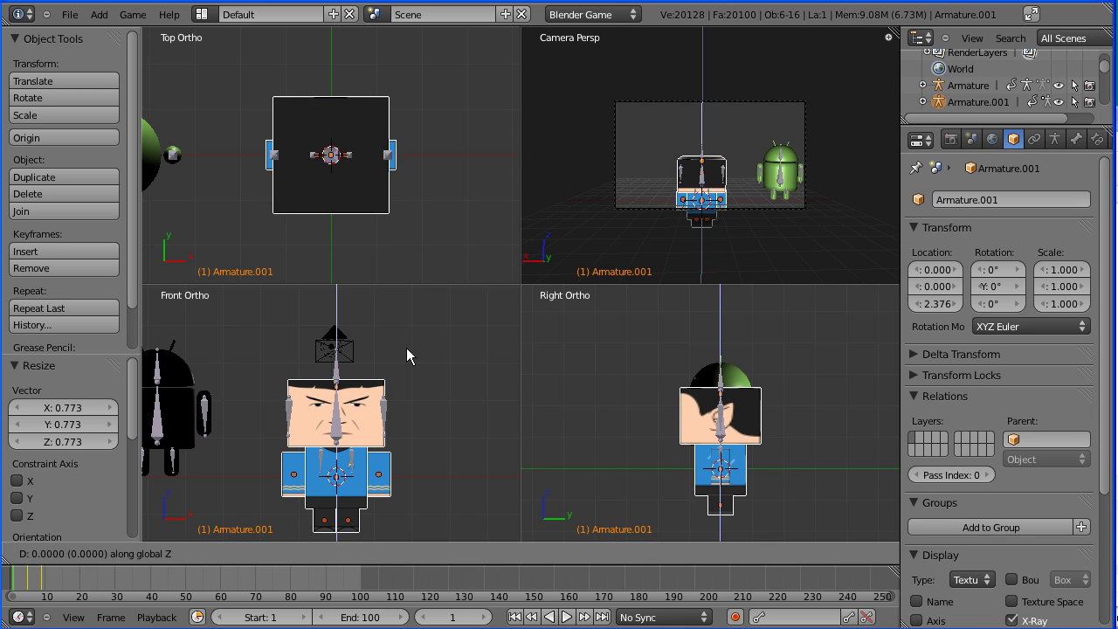
pyautogui.click(403, 536)
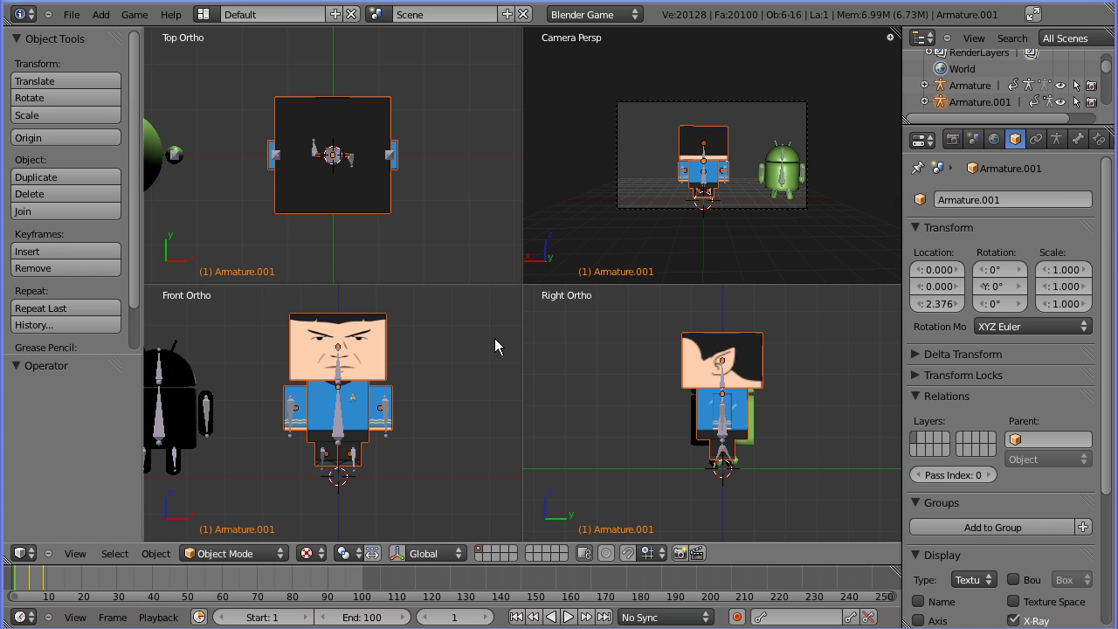
# Step: Select Armature.001, put it in Edit Mode, and zoom in on the torso
pyautogui.rightClick(341, 433)
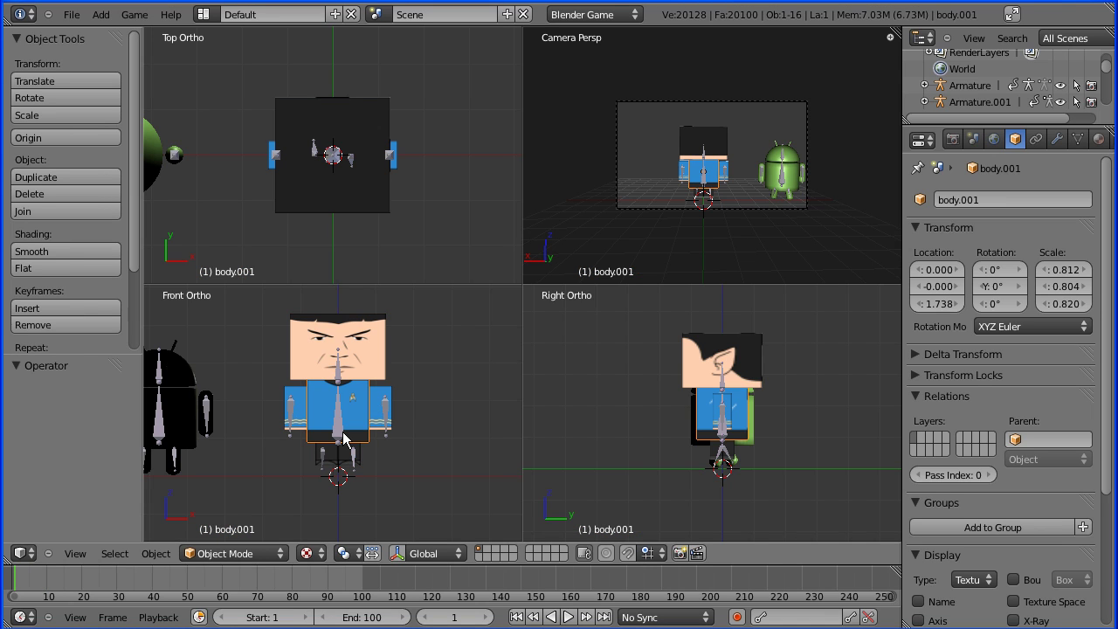
pyautogui.rightClick(341, 432)
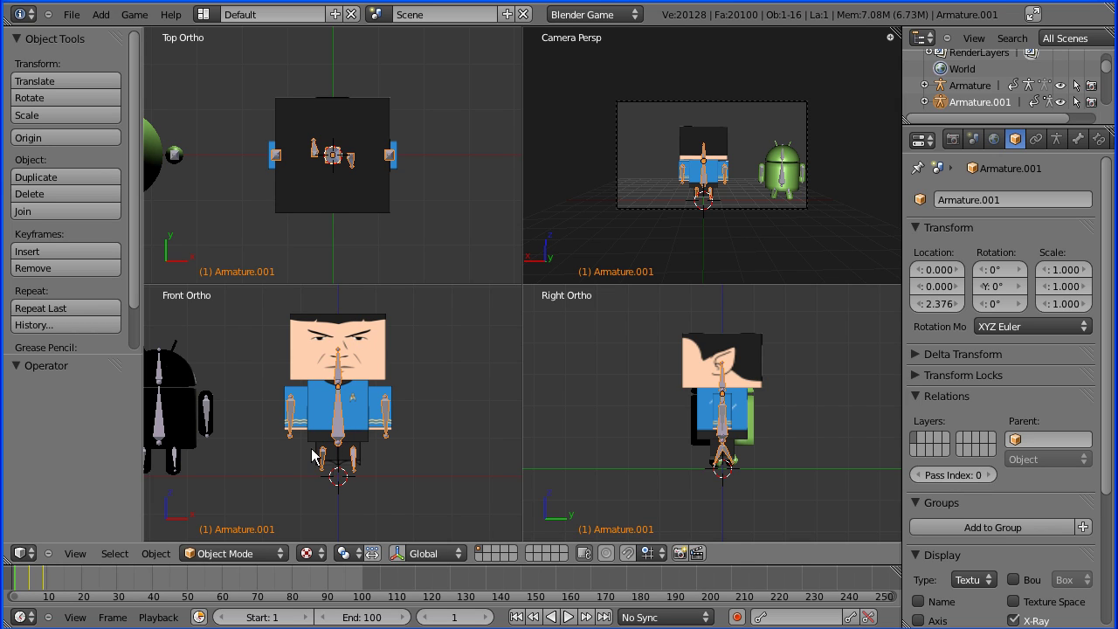
pyautogui.click(260, 554)
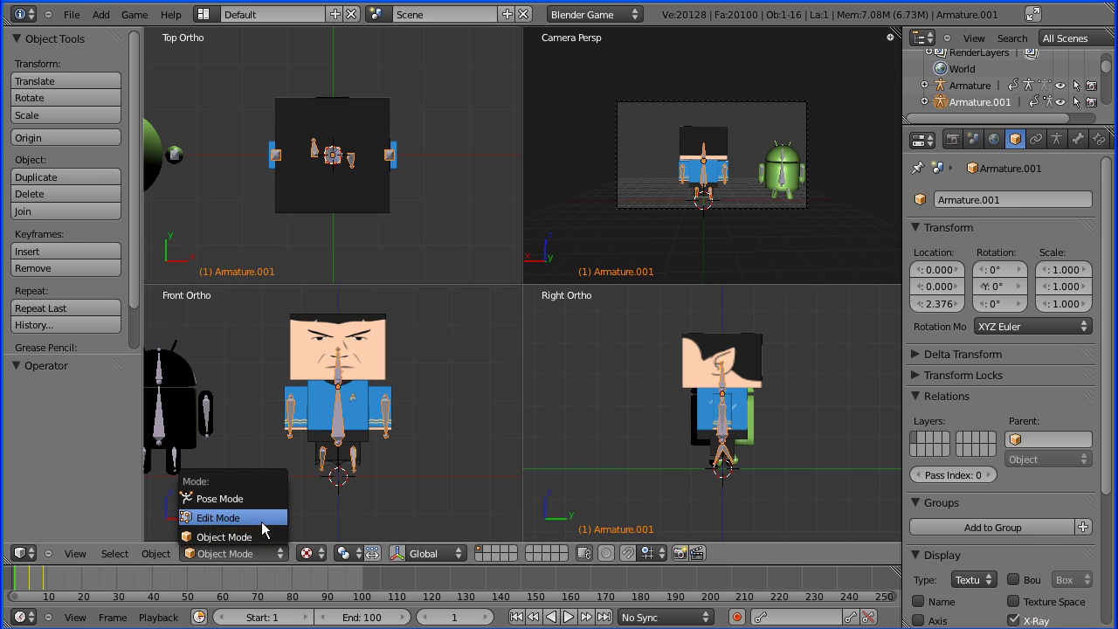
pyautogui.click(220, 518)
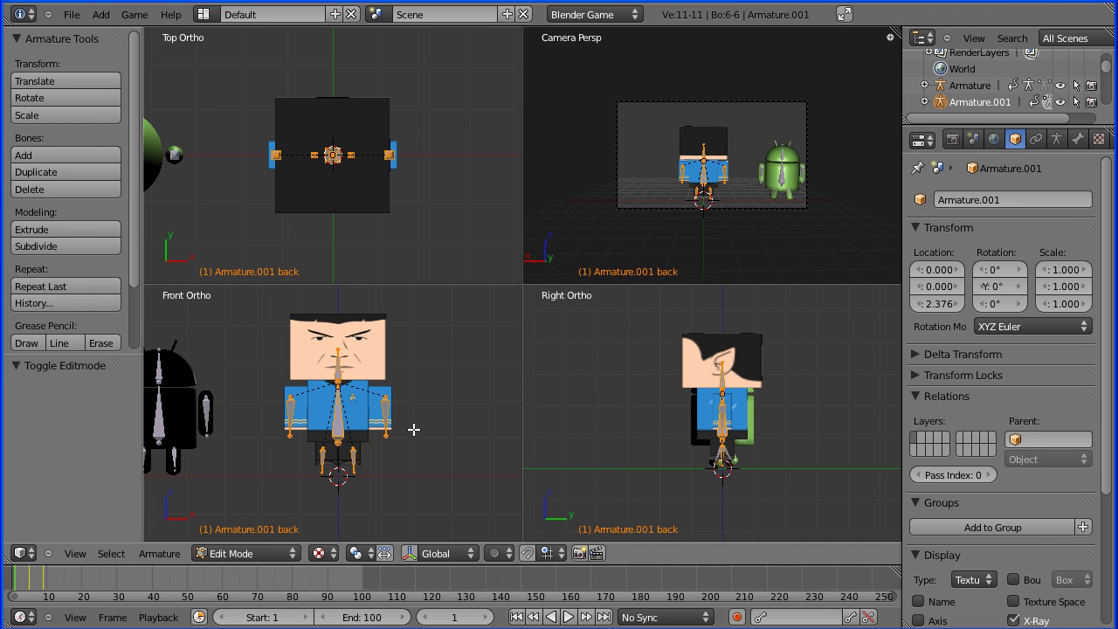
pyautogui.scroll(4, 413, 429)
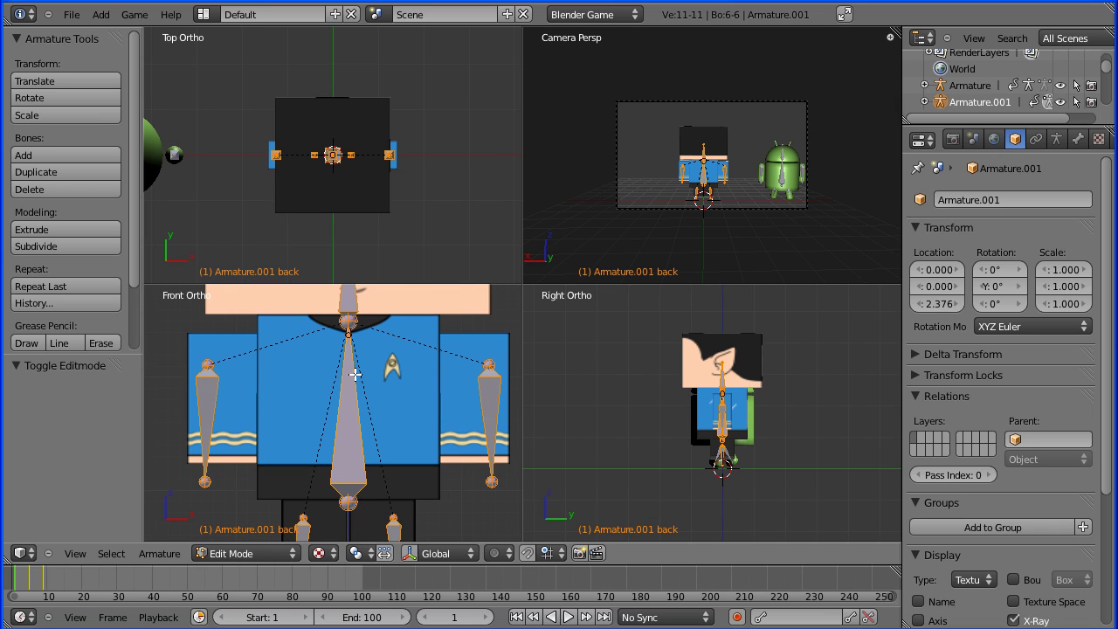
# Step: Nudge the central back bone slightly up along Z
pyautogui.rightClick(352, 461)
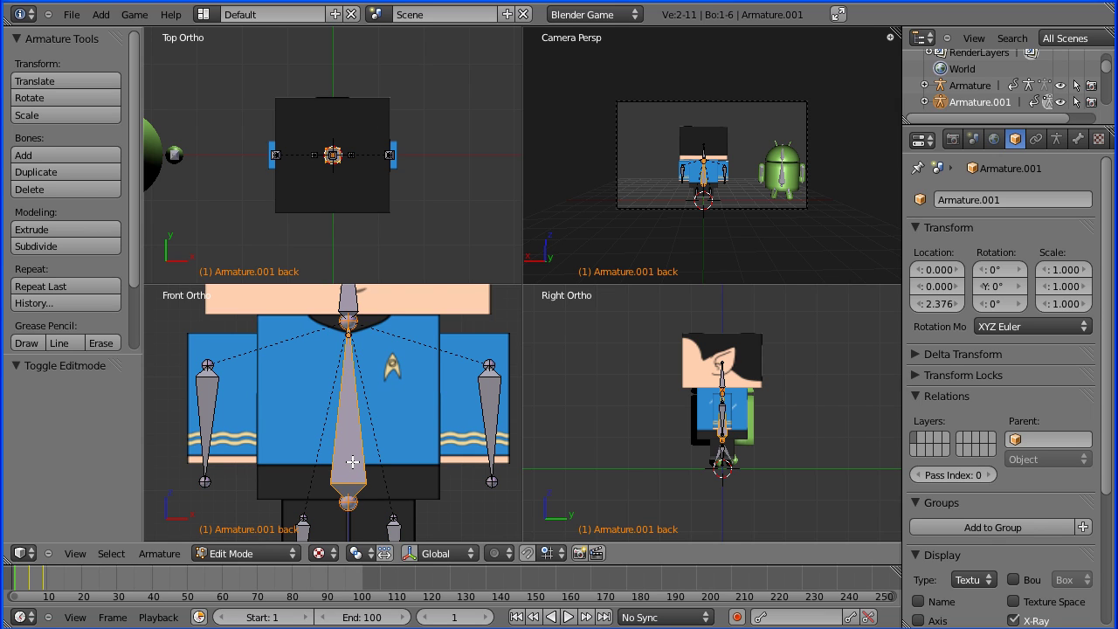
pyautogui.press('g')
pyautogui.press('z')
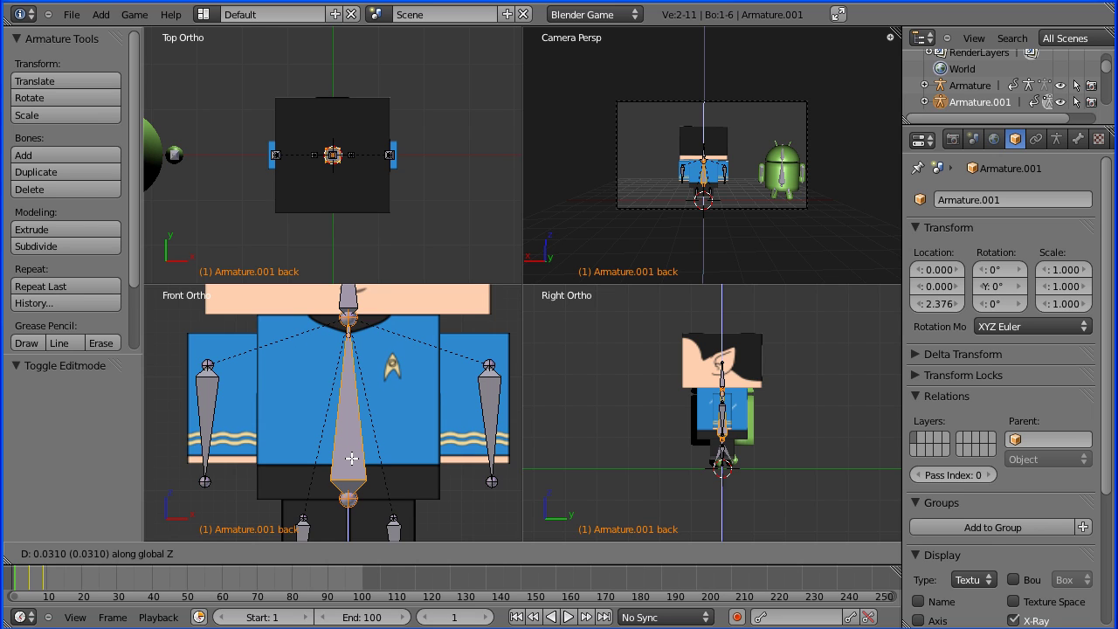
pyautogui.click(352, 458)
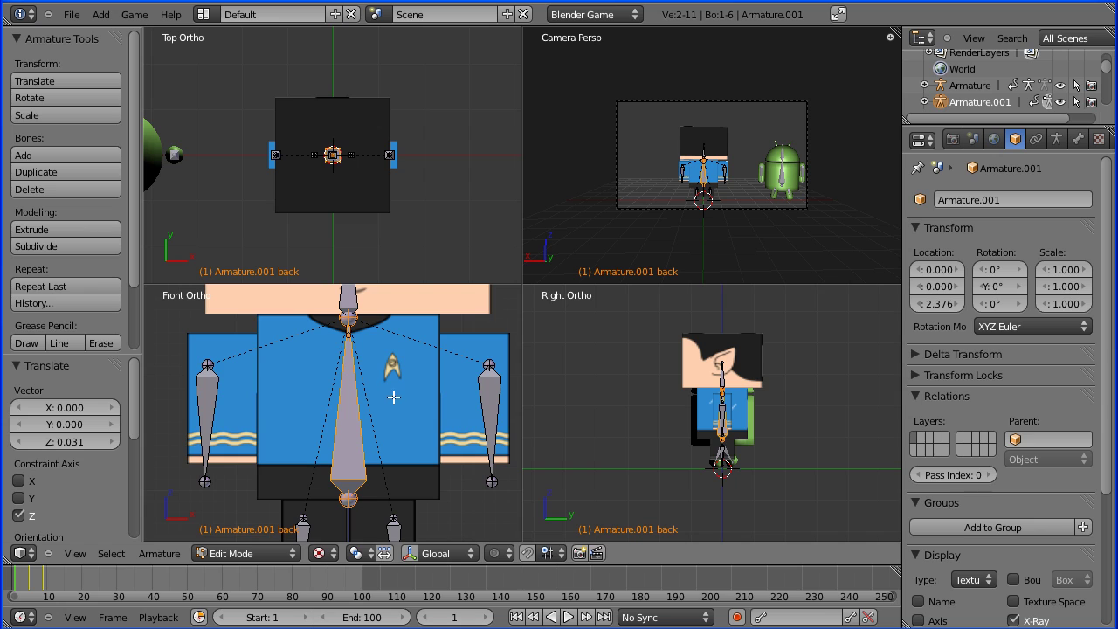
# Step: Lift the back bone's upper joint 0.039 along Z to the character's neck
pyautogui.rightClick(348, 319)
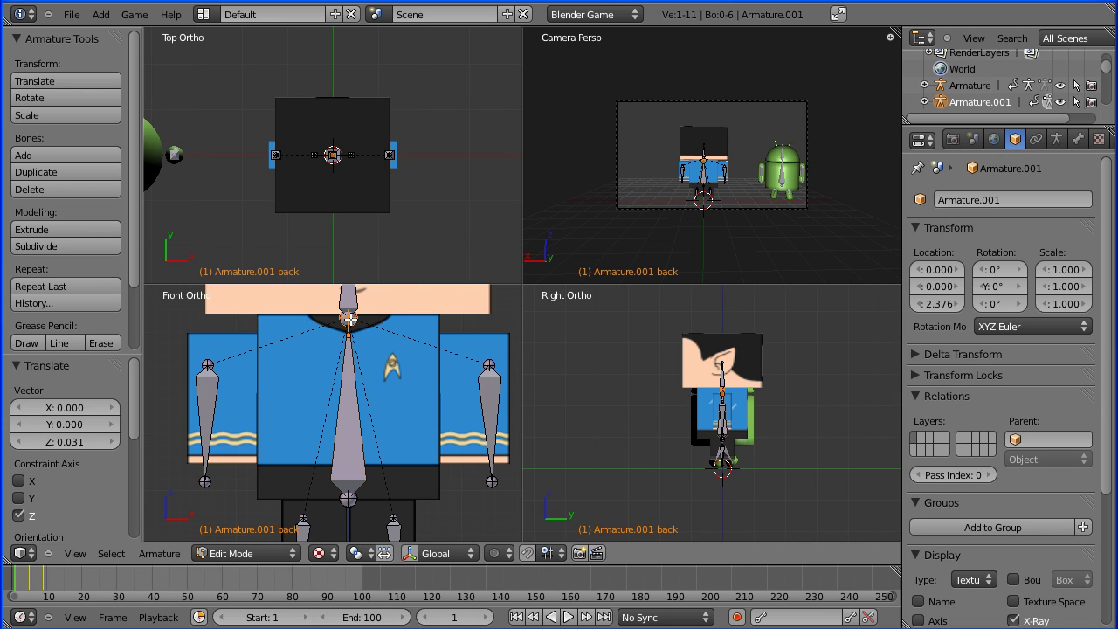
pyautogui.press('g')
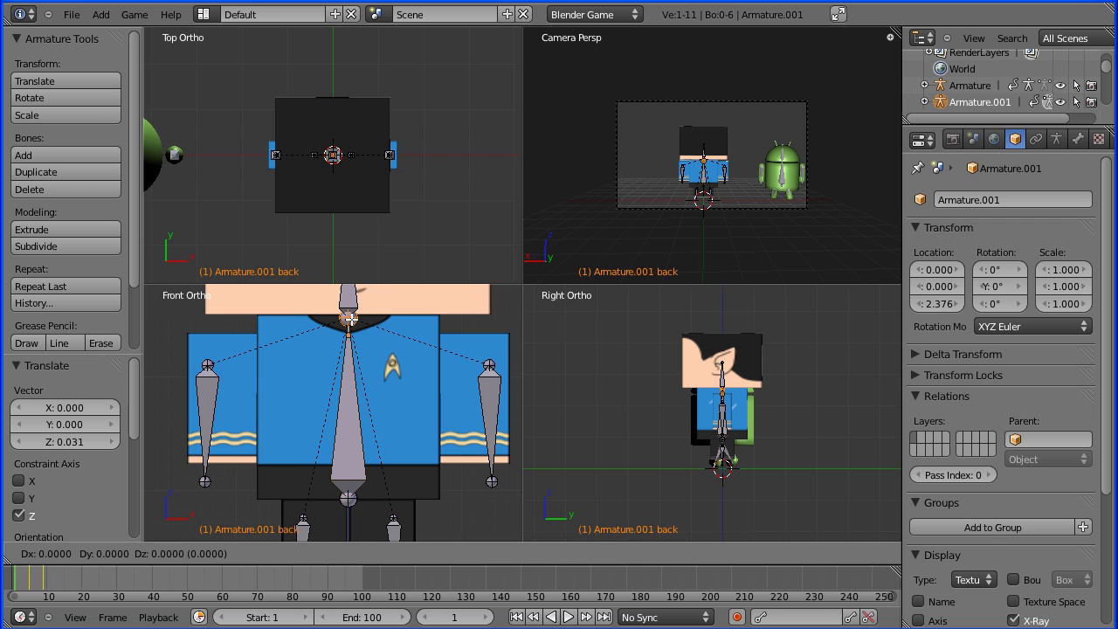
pyautogui.press('z')
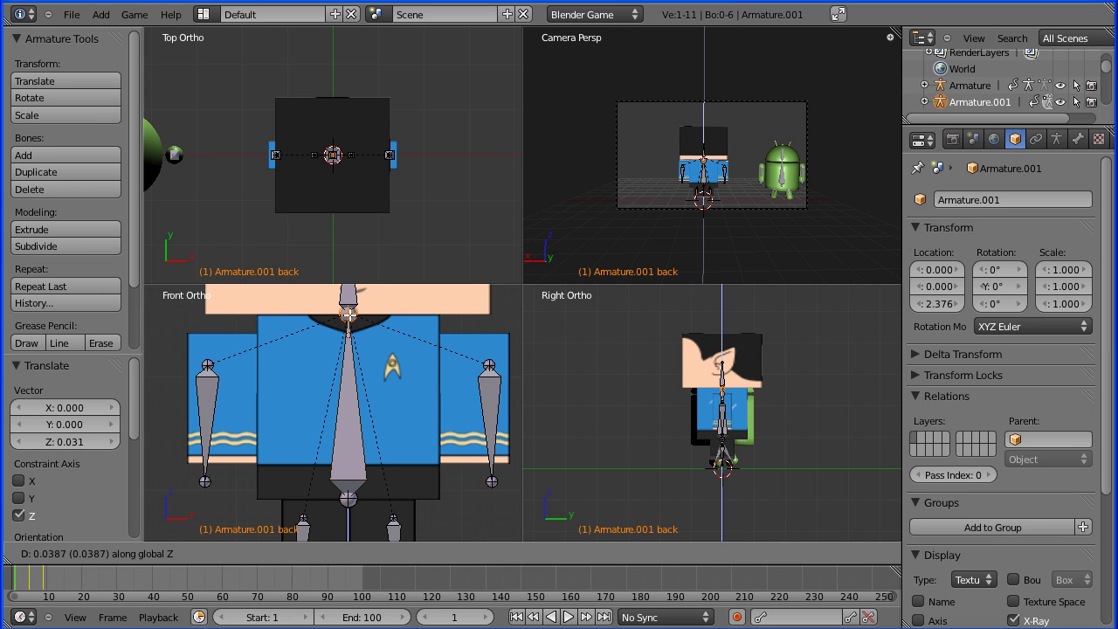
pyautogui.click(348, 312)
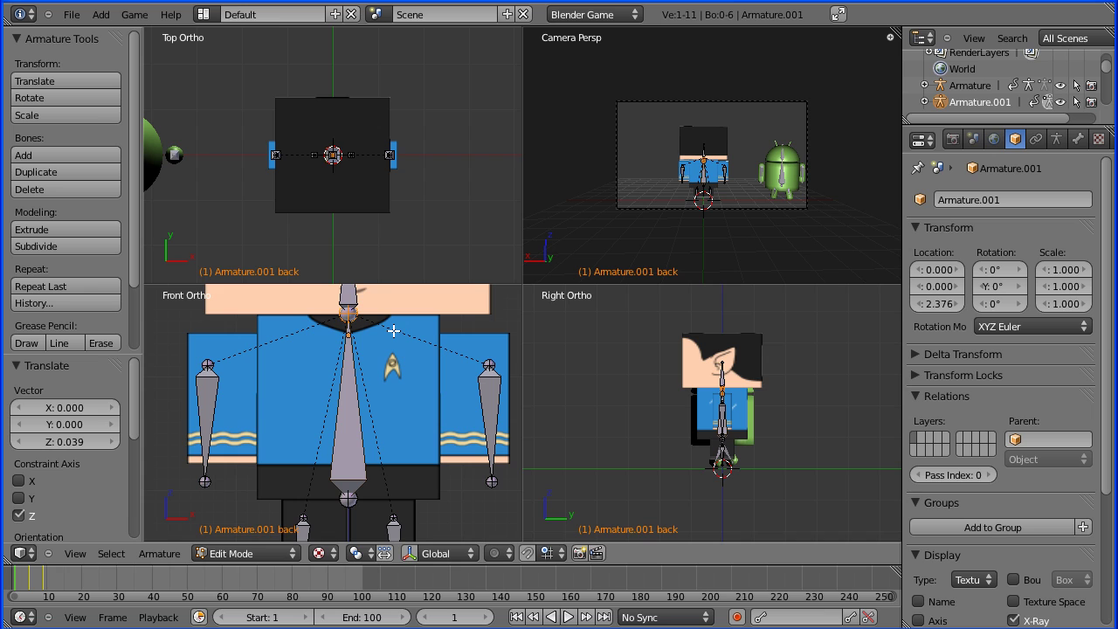
pyautogui.keyDown('shift'); pyautogui.moveTo(383, 305); pyautogui.dragTo(386, 494, button='middle'); pyautogui.keyUp('shift')
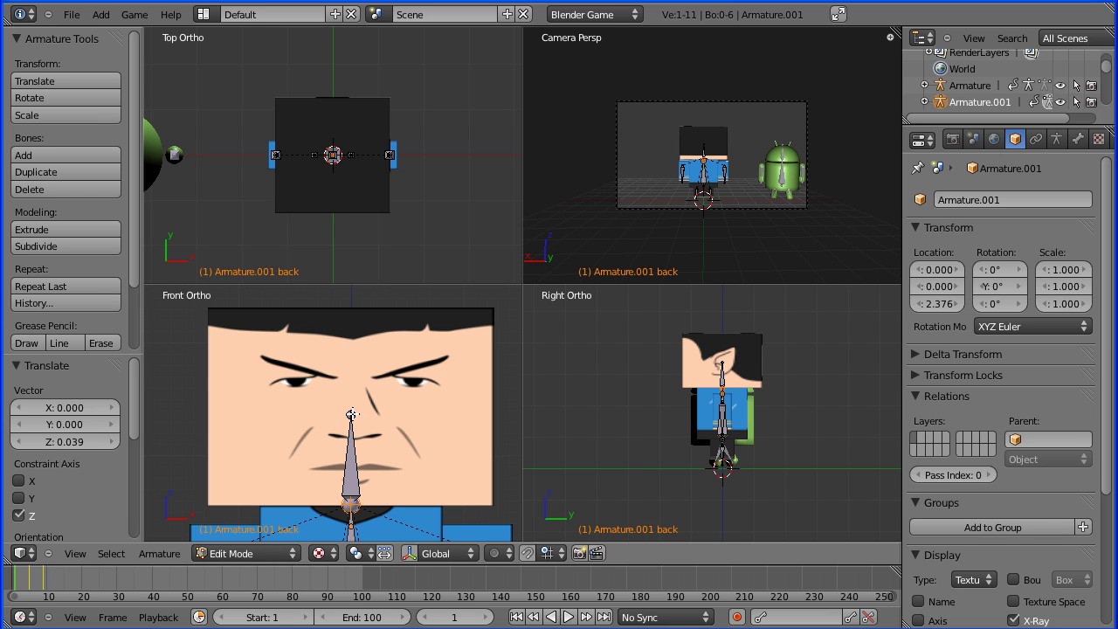
# Step: Set the head bone's Roll to 0 in the Bone properties
pyautogui.rightClick(353, 469)
pyautogui.click(1081, 142)
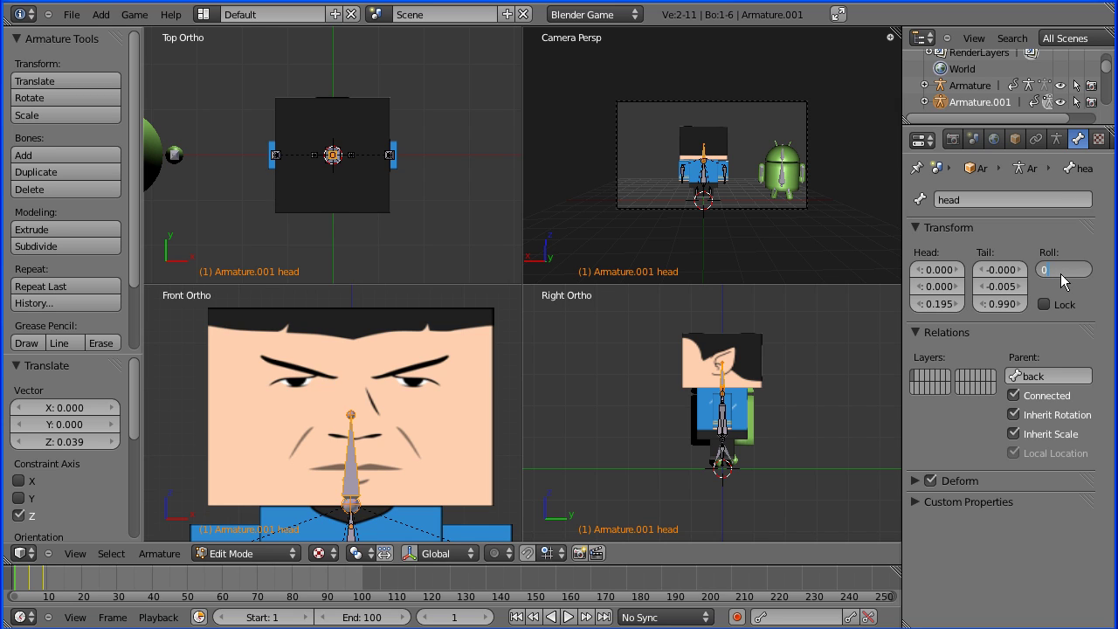
pyautogui.press('Return')
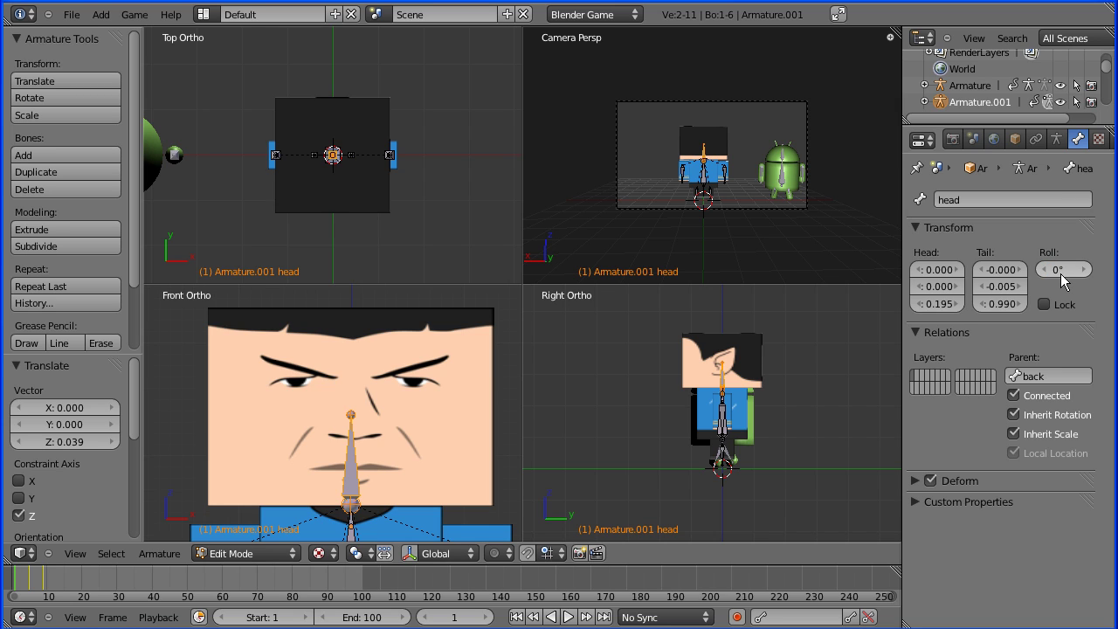
# Step: Raise the head bone's tip 0.953 along Z to the top of the head
pyautogui.rightClick(350, 415)
pyautogui.press('g')
pyautogui.press('z')
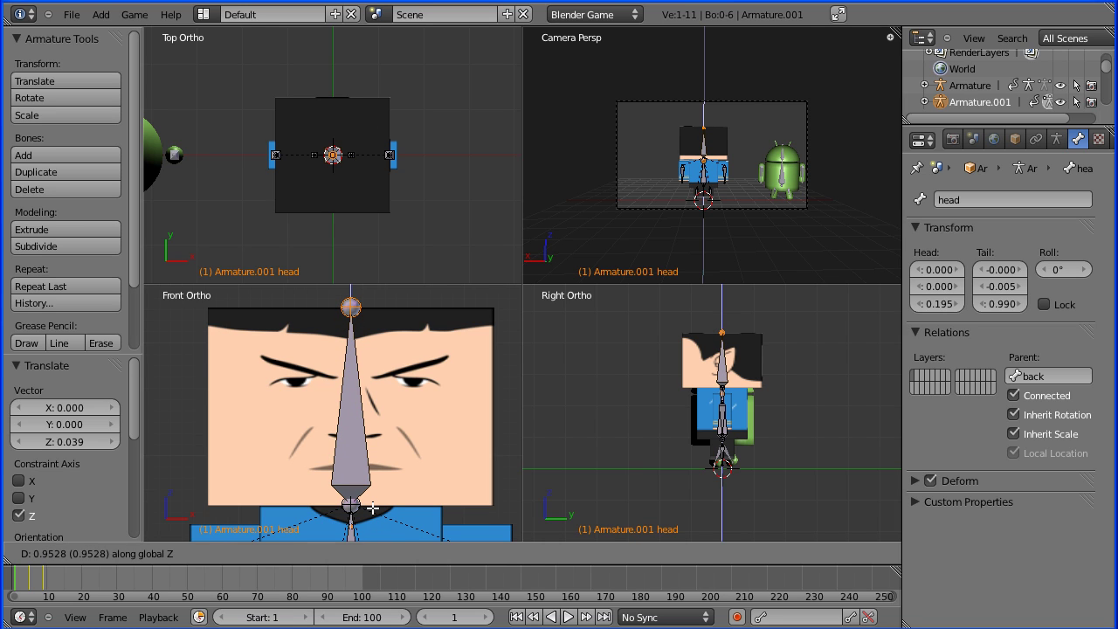
pyautogui.click(374, 507)
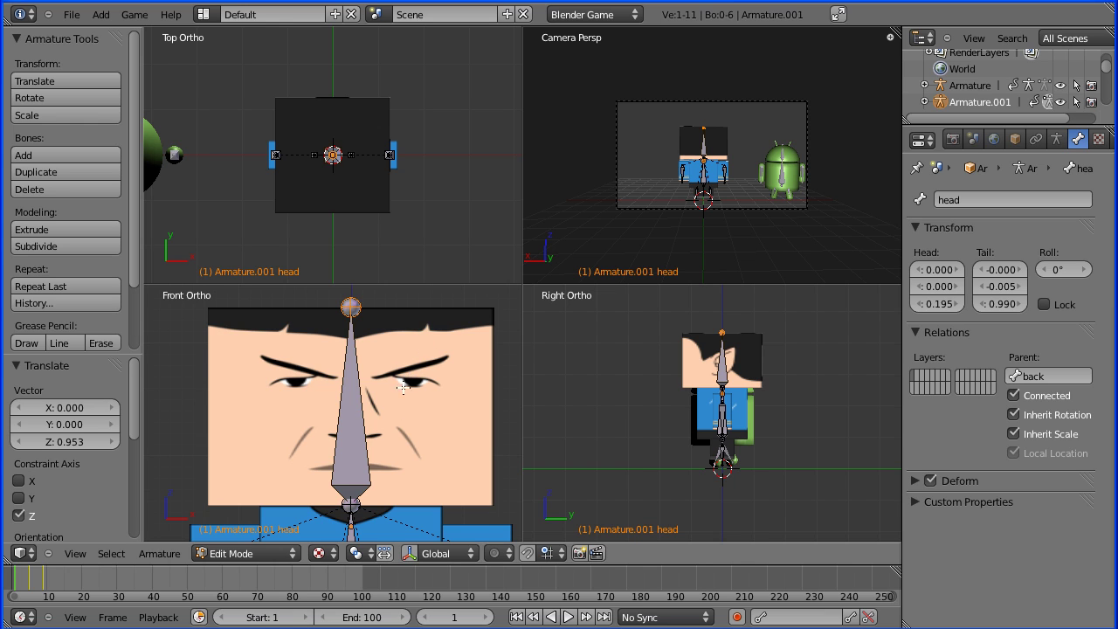
pyautogui.keyDown('shift'); pyautogui.moveTo(410, 400); pyautogui.dragTo(377, 294, button='middle'); pyautogui.keyUp('shift')
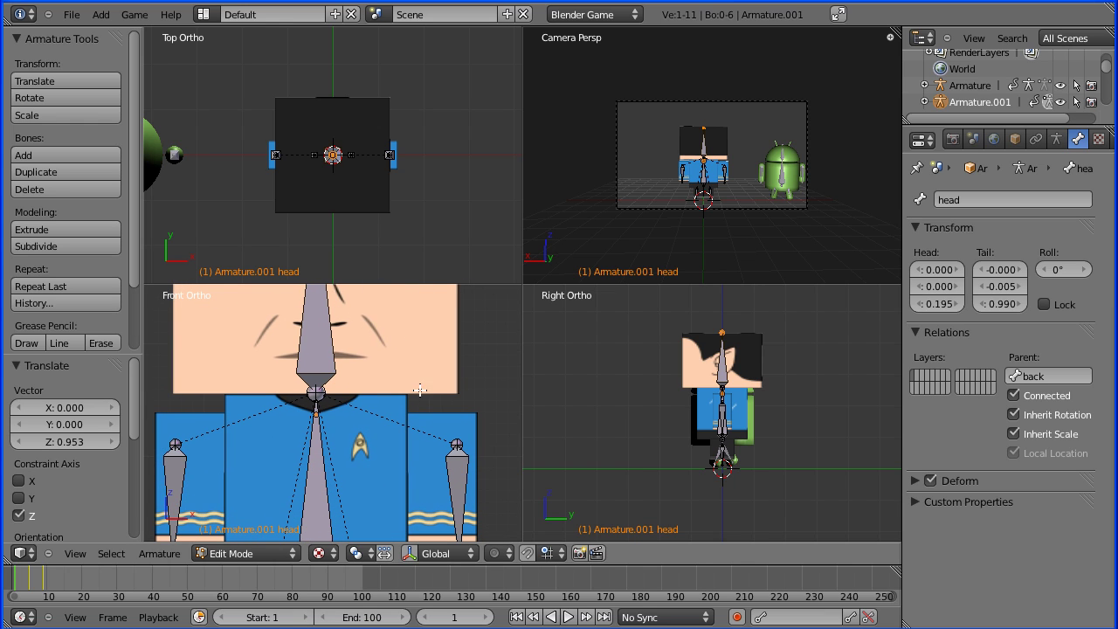
pyautogui.keyDown('shift'); pyautogui.moveTo(435, 399); pyautogui.dragTo(439, 354, button='middle'); pyautogui.keyUp('shift')
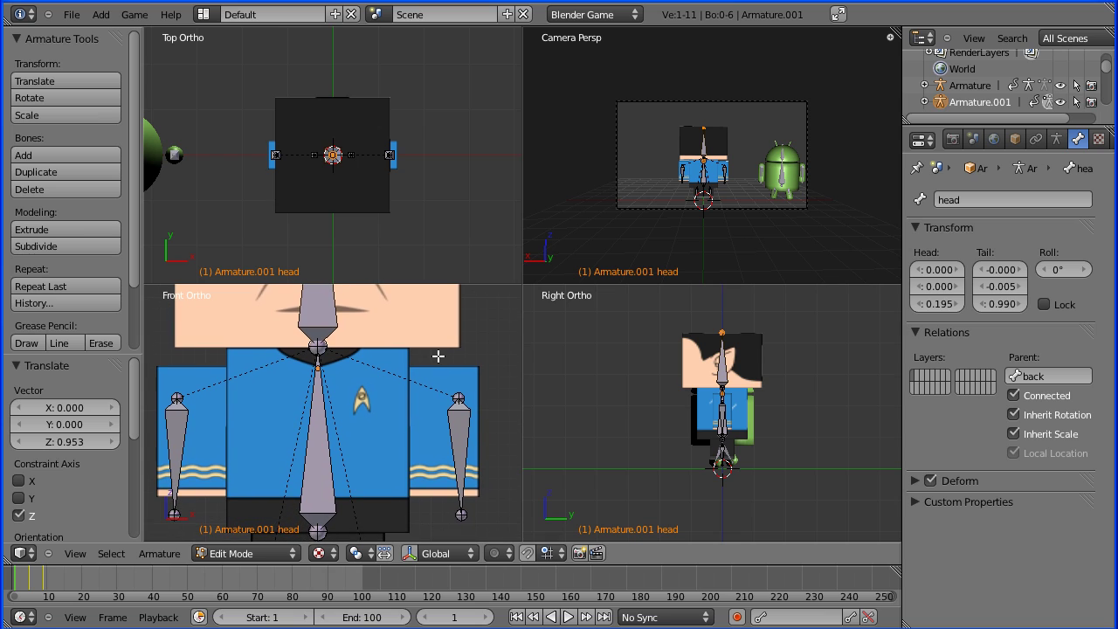
# Step: Move both arm bones up and inward into the shirt sleeves and set arm_L's roll to 0
pyautogui.rightClick(459, 437)
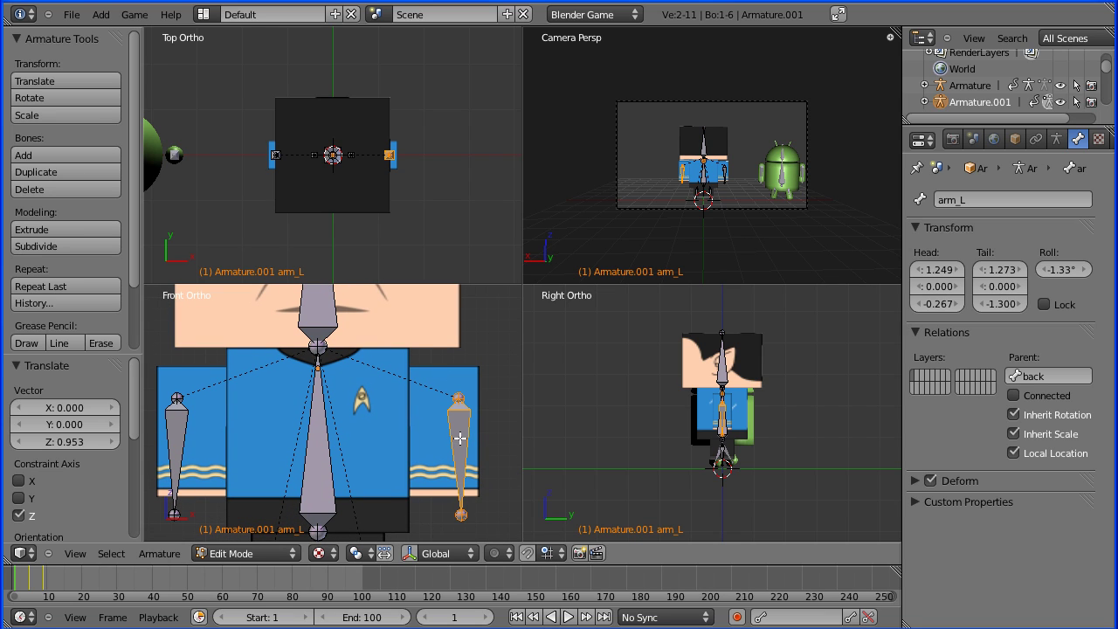
pyautogui.press('g')
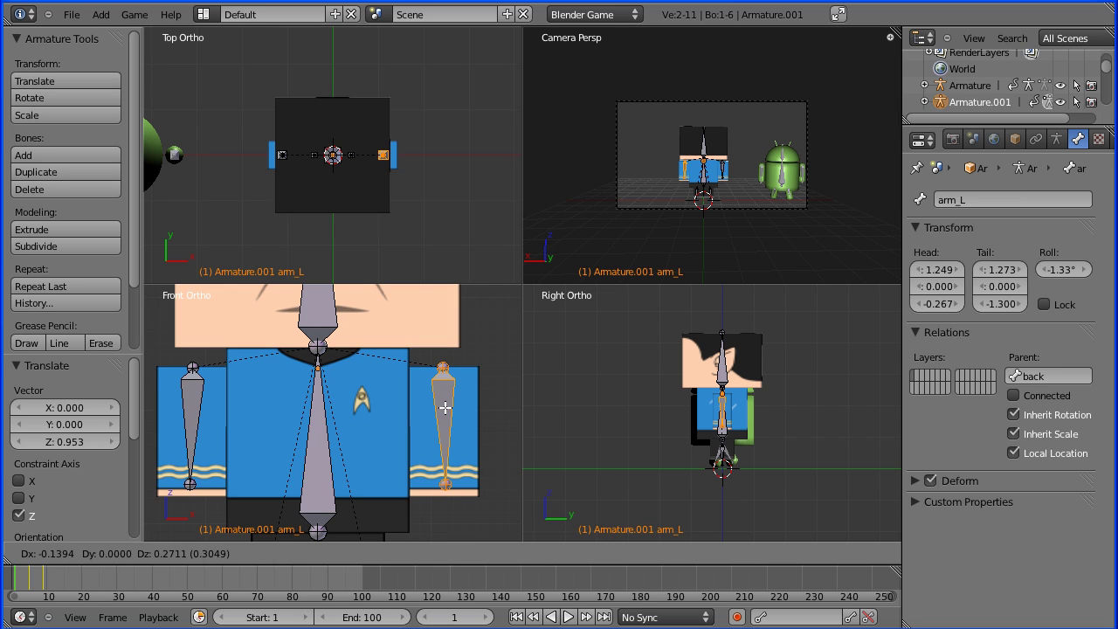
pyautogui.click(447, 408)
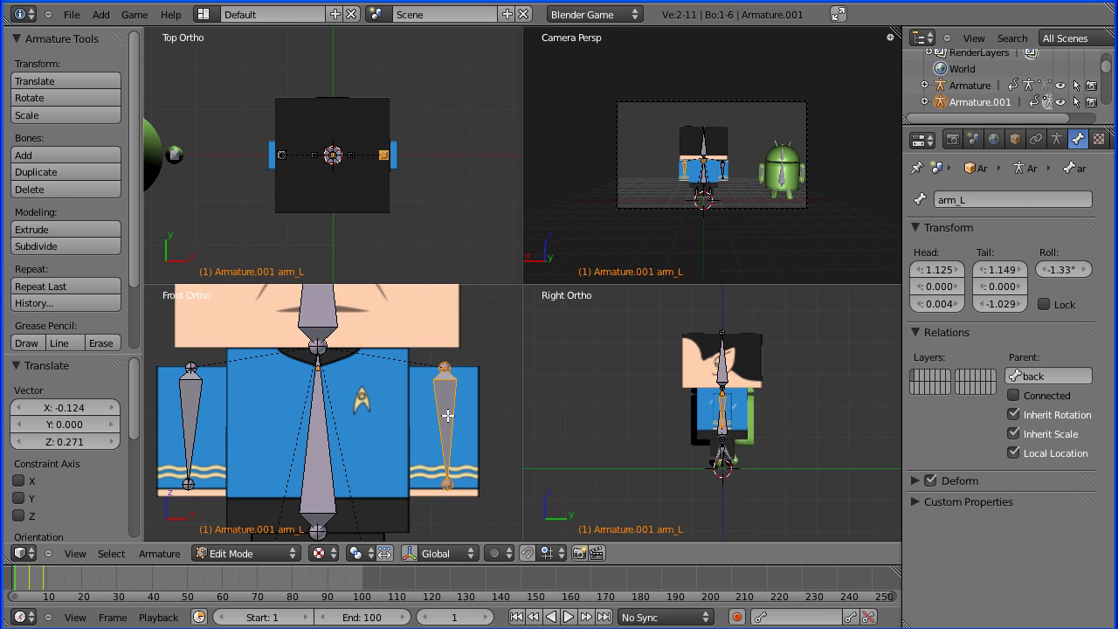
pyautogui.click(1054, 270)
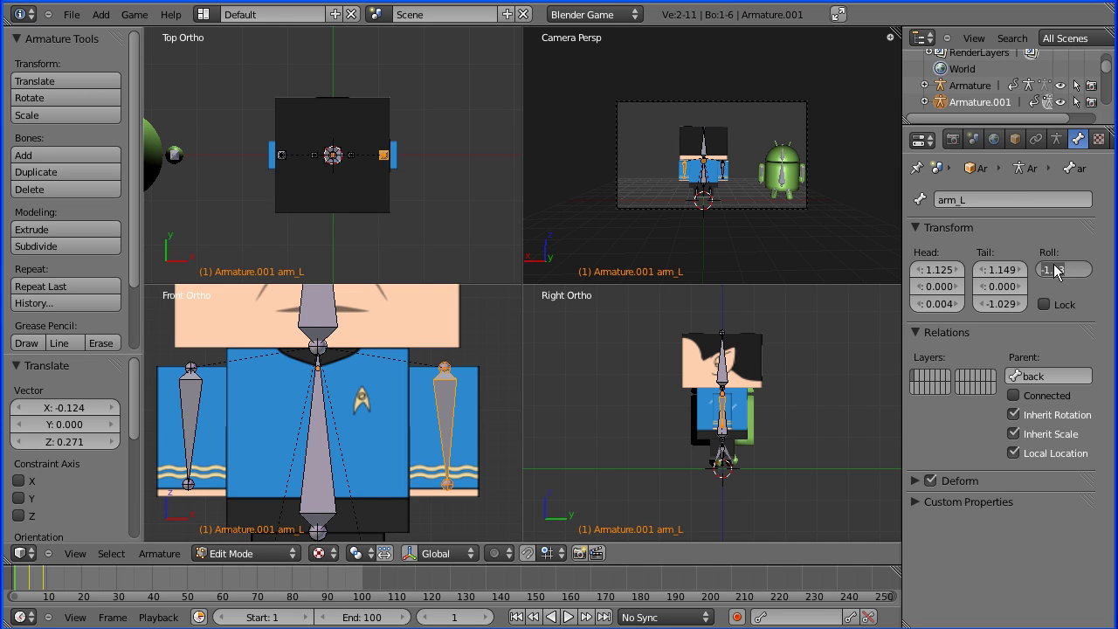
pyautogui.write('0')
pyautogui.press('Return')
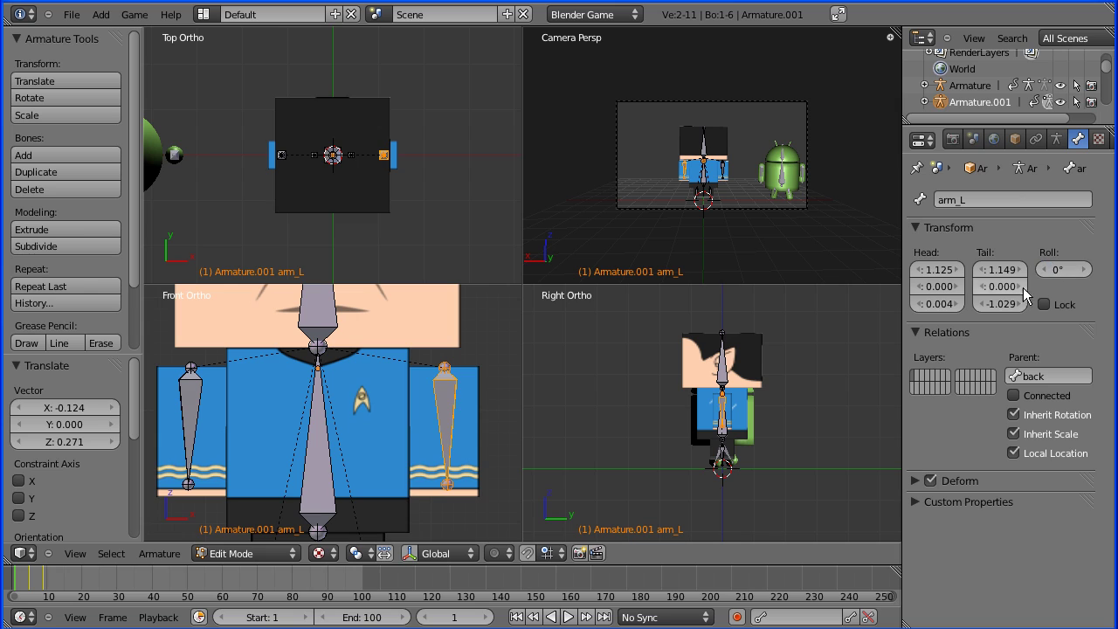
# Step: Move both arm bone tips out to the sleeve cuffs
pyautogui.rightClick(449, 487)
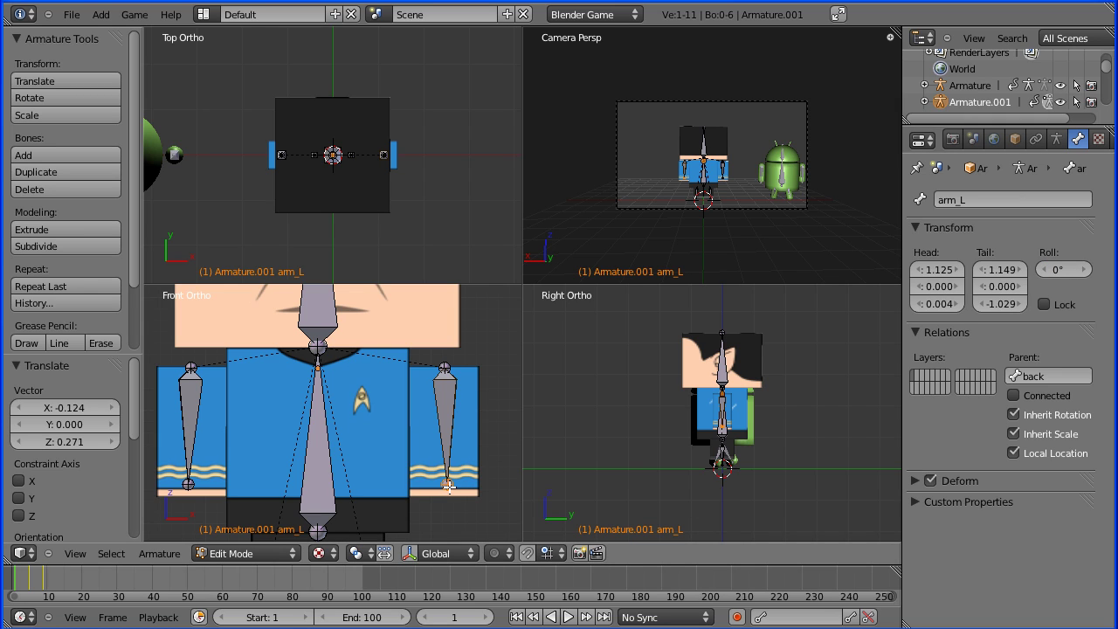
pyautogui.press('g')
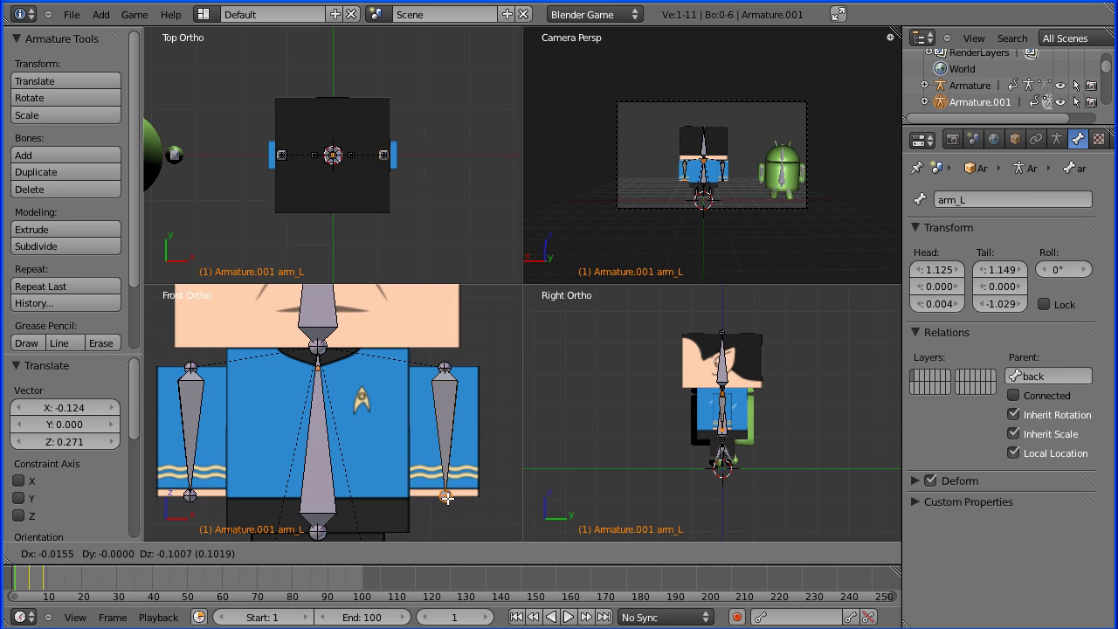
pyautogui.click(447, 497)
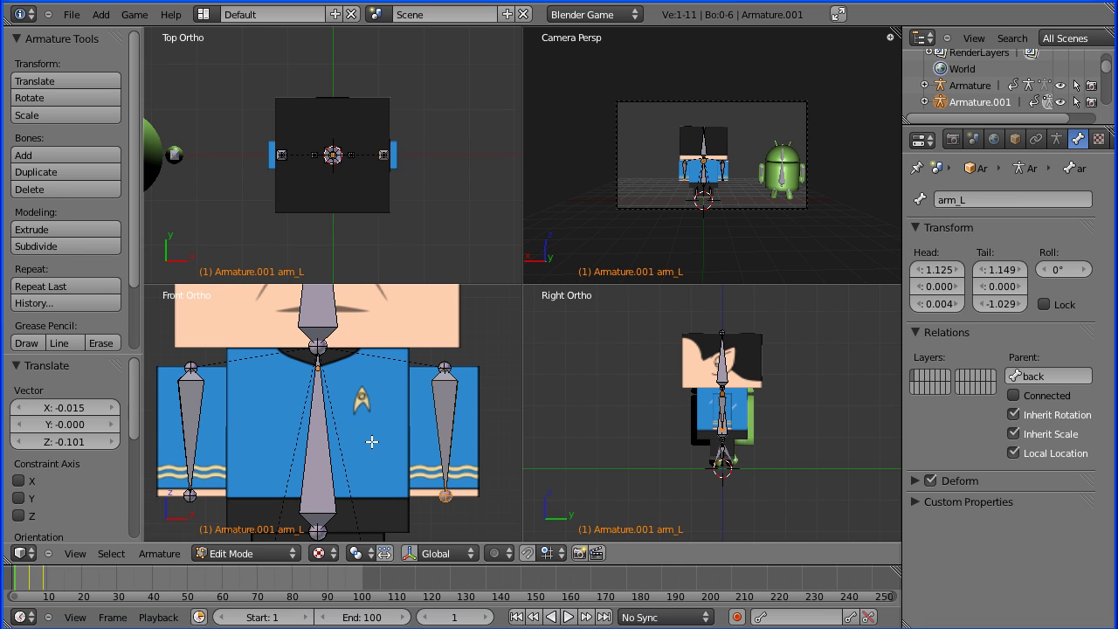
pyautogui.keyDown('shift'); pyautogui.moveTo(367, 453); pyautogui.dragTo(372, 323, button='middle'); pyautogui.keyUp('shift')
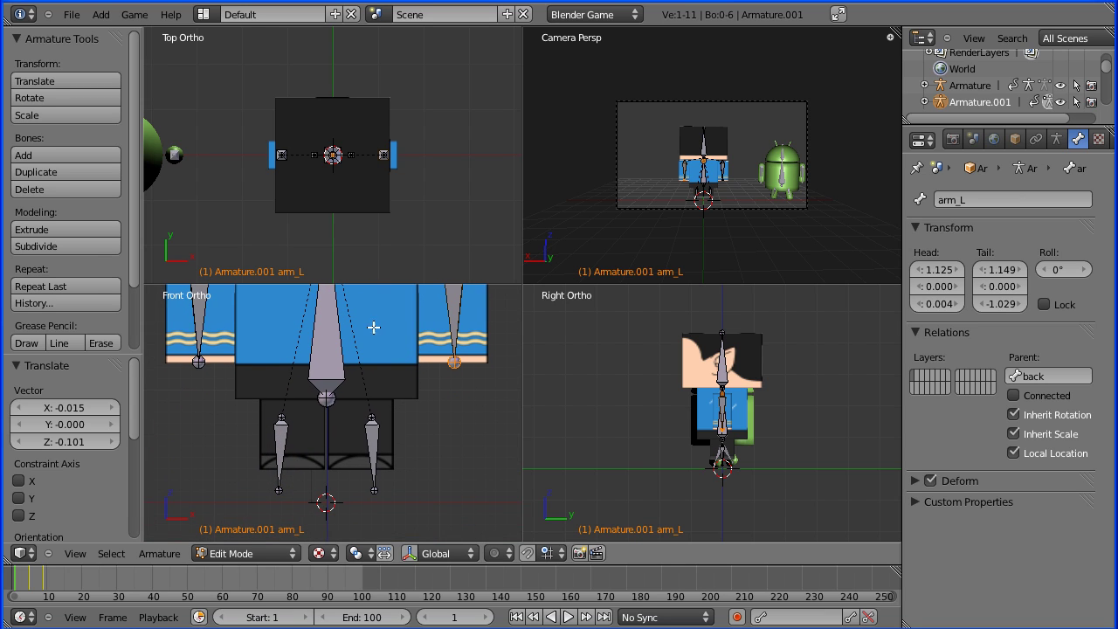
# Step: Move leg_L up into the trouser leg and nudge its tail slightly upward
pyautogui.rightClick(369, 440)
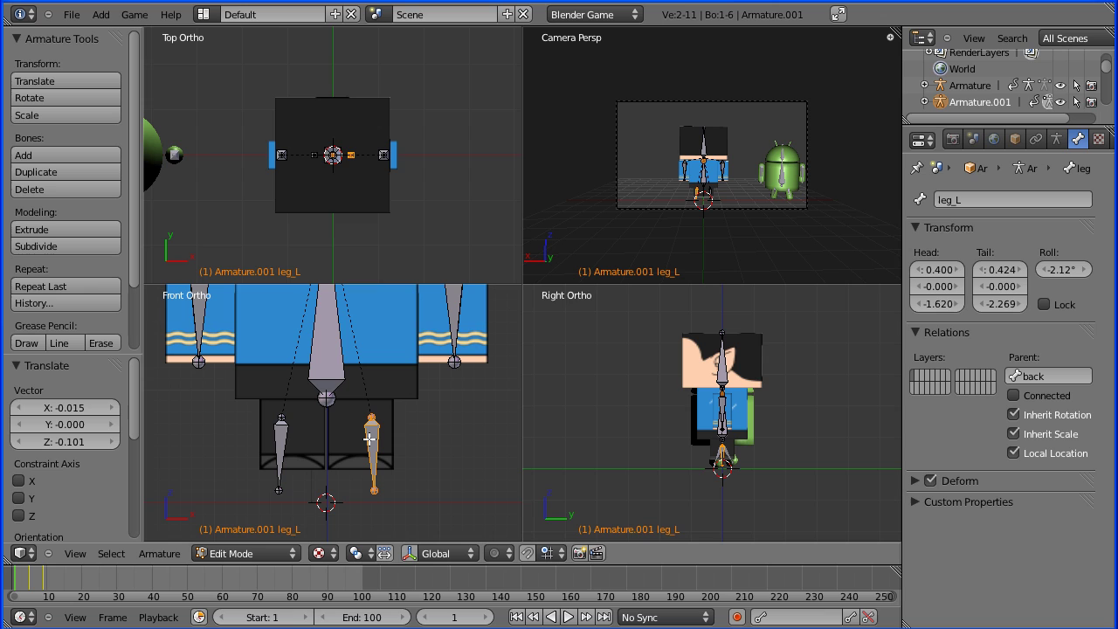
pyautogui.press('g')
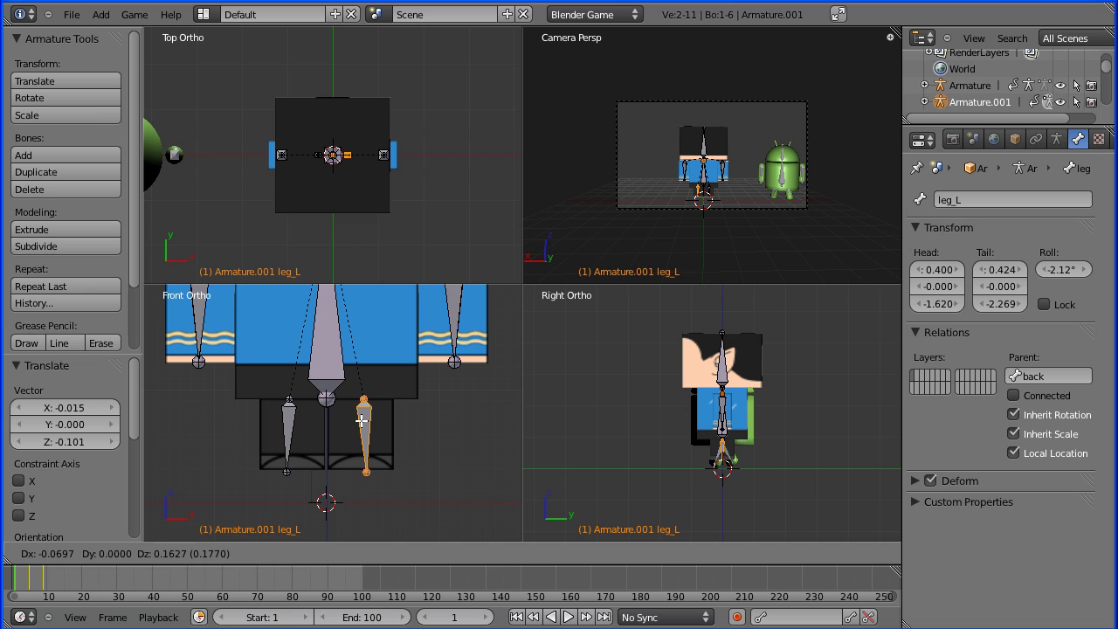
pyautogui.click(362, 421)
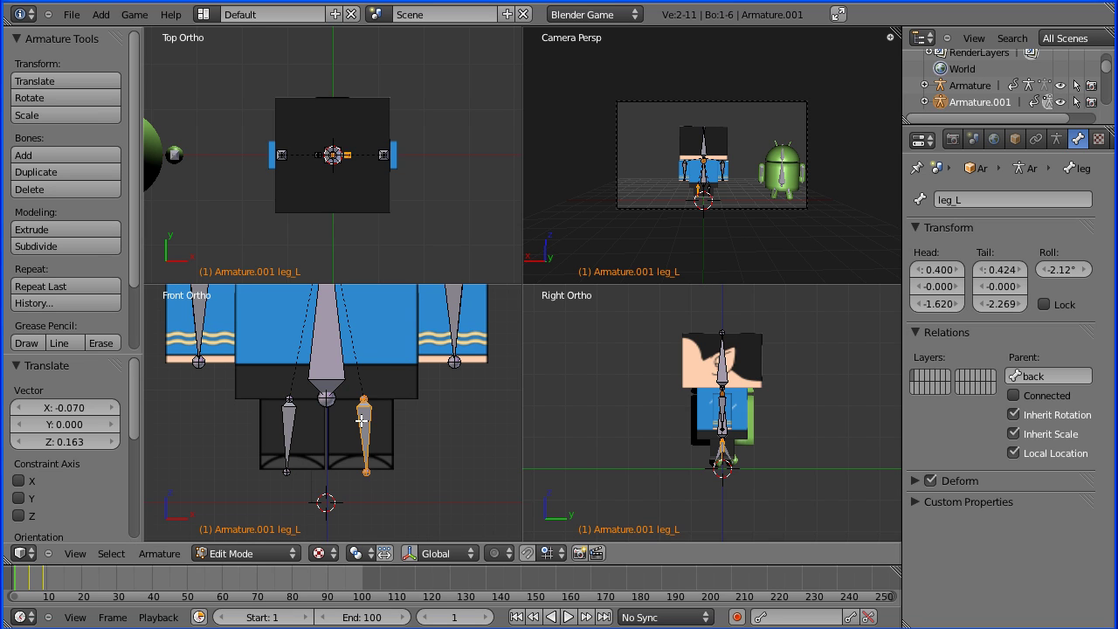
pyautogui.rightClick(367, 473)
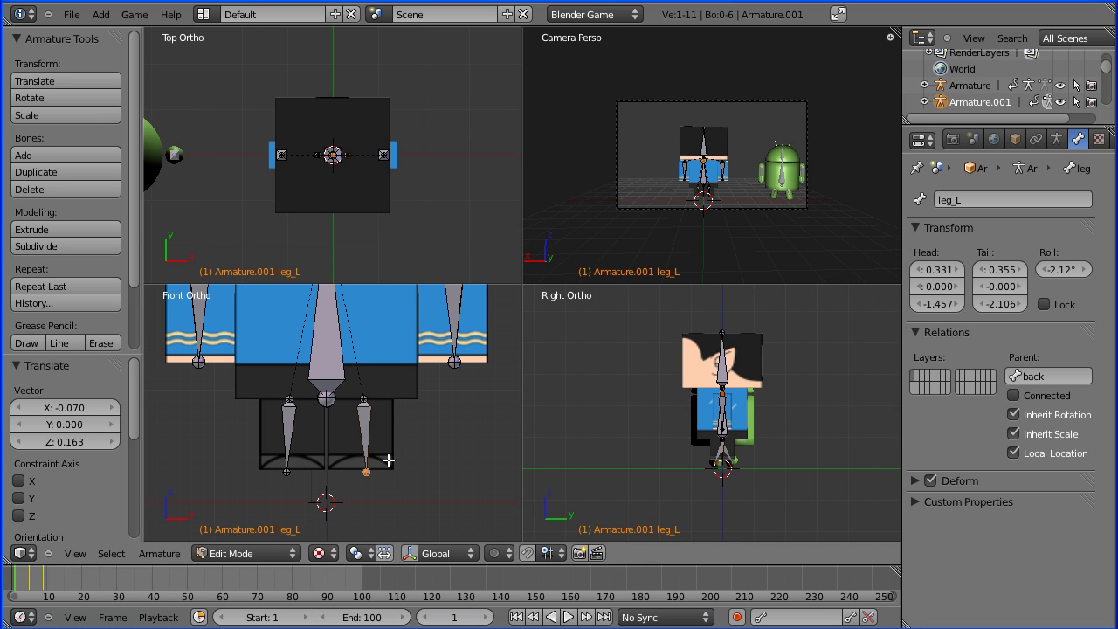
pyautogui.press('g')
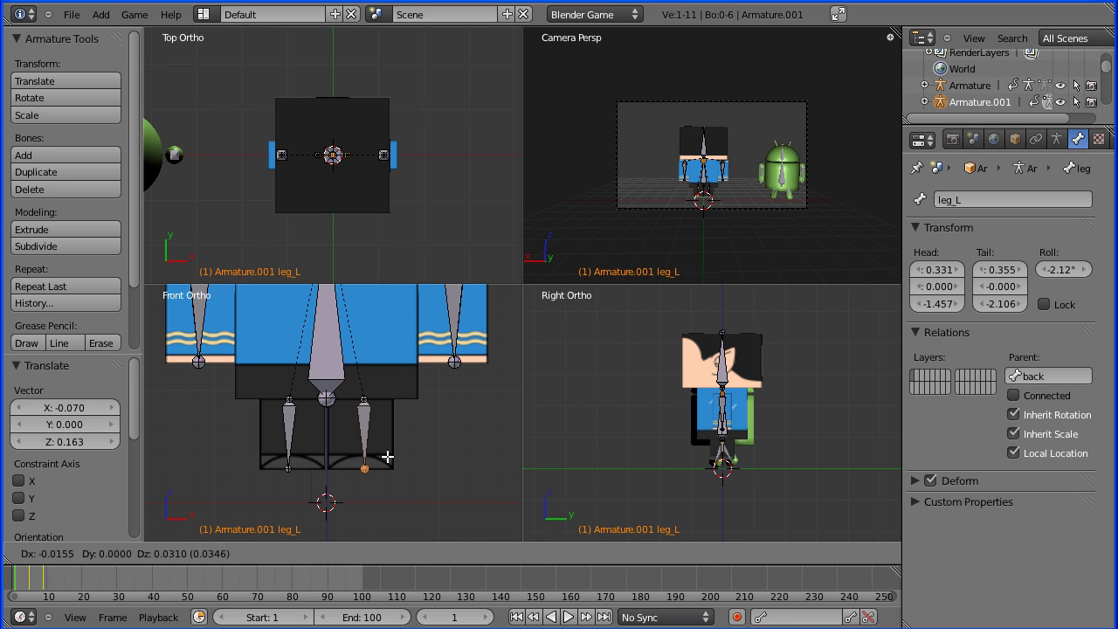
pyautogui.click(387, 457)
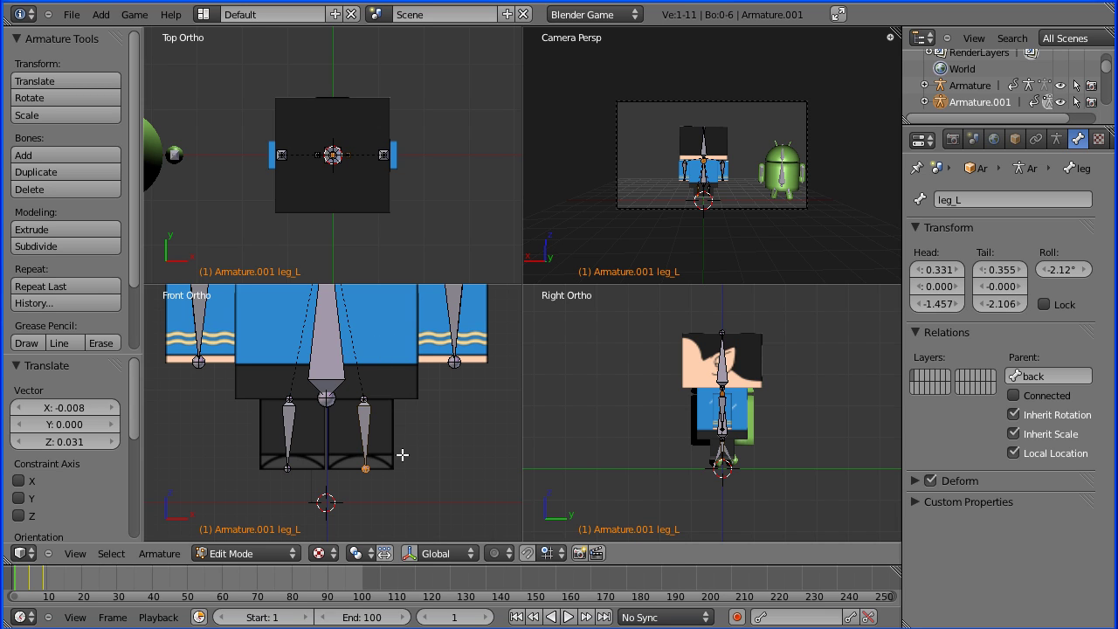
# Step: Set the leg_L bone's roll to 0°
pyautogui.scroll(-3, 462, 436)
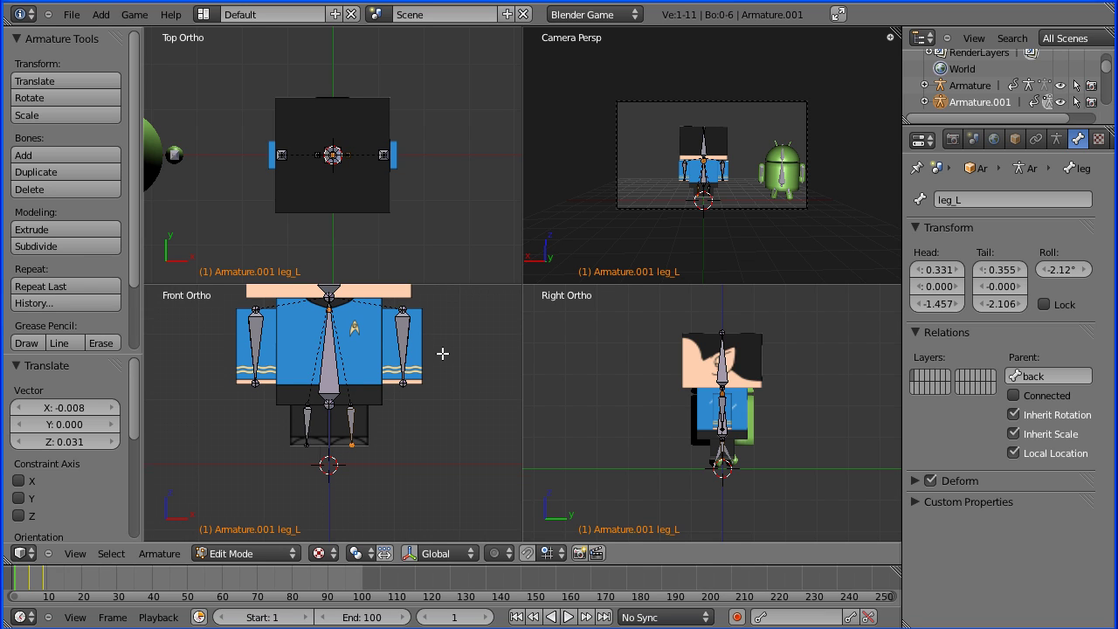
pyautogui.keyDown('shift'); pyautogui.moveTo(441, 361); pyautogui.dragTo(446, 459, button='middle'); pyautogui.keyUp('shift')
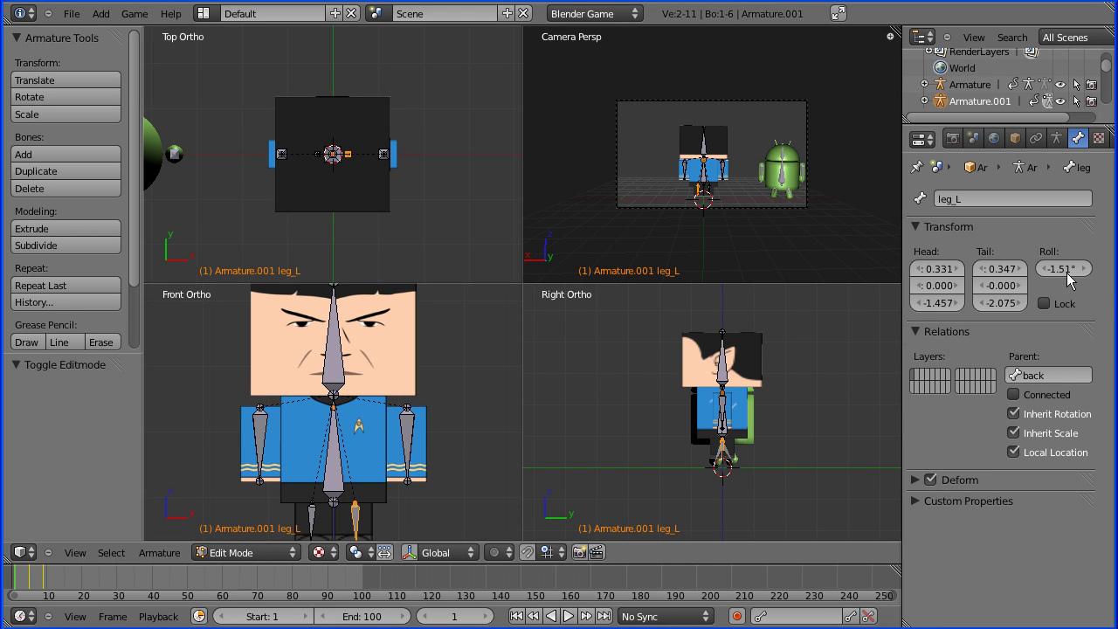
pyautogui.click(1064, 269)
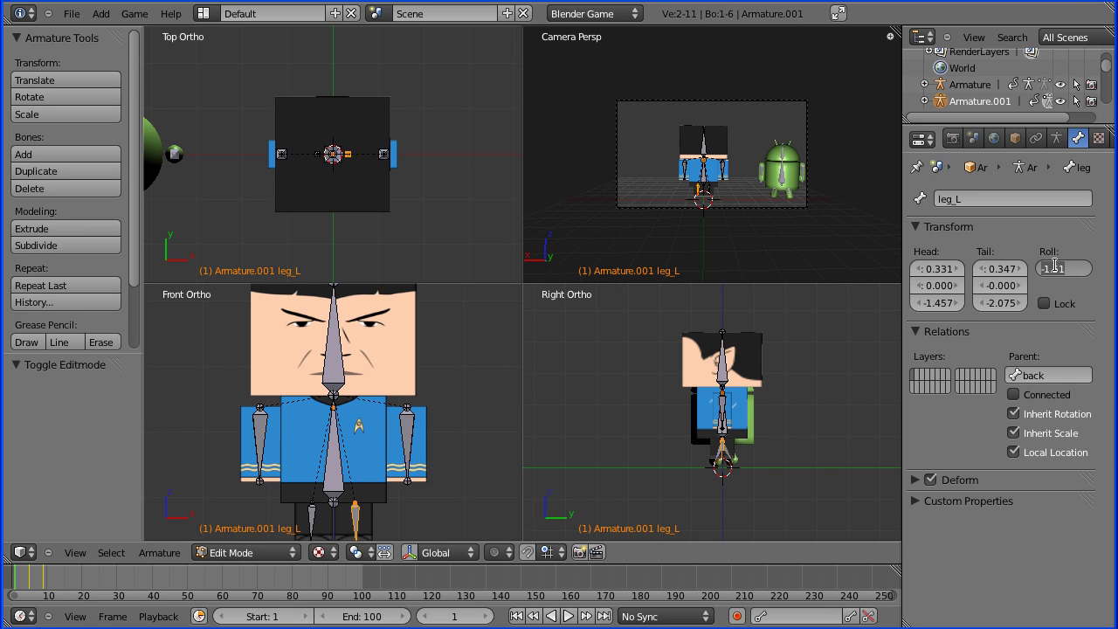
pyautogui.write('0')
pyautogui.press('Return')
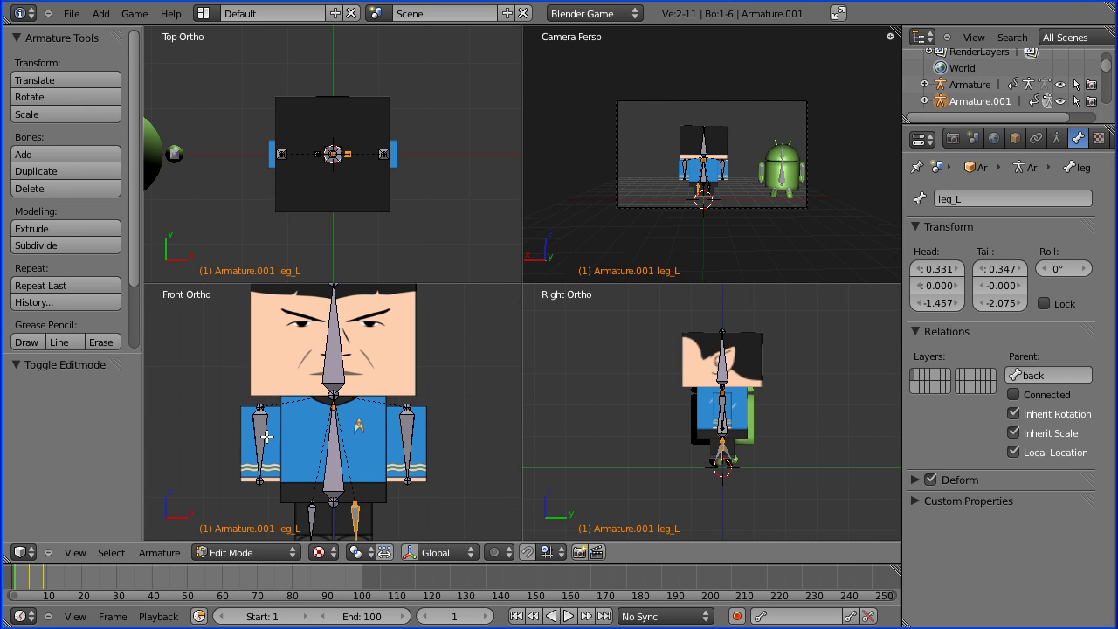
# Step: Switch Armature.001 into Pose Mode and select all its bones
pyautogui.click(249, 554)
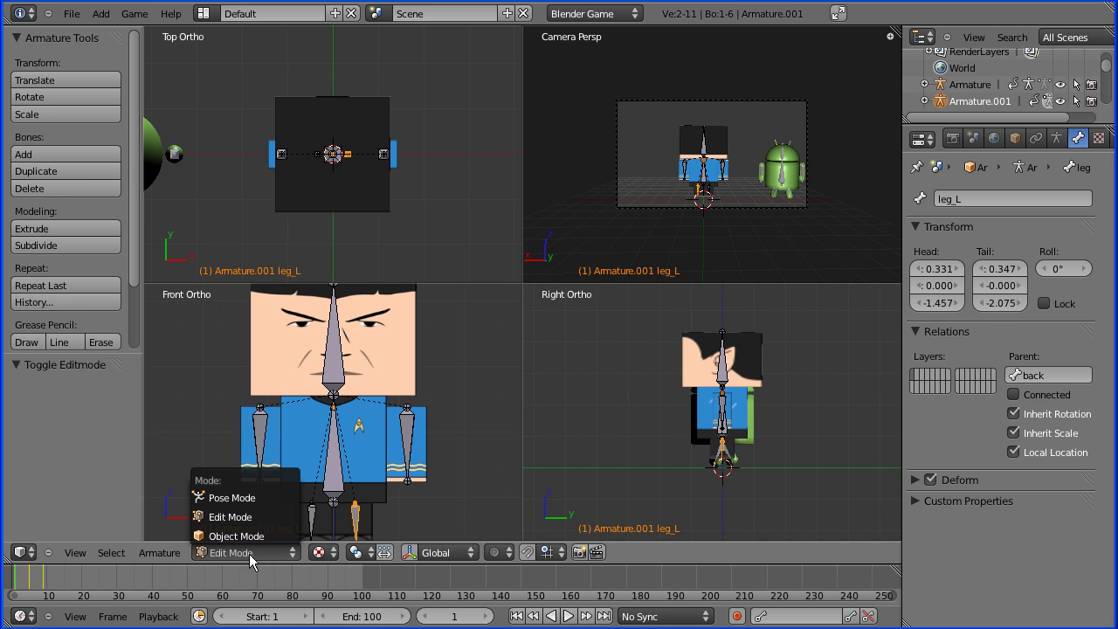
pyautogui.click(265, 499)
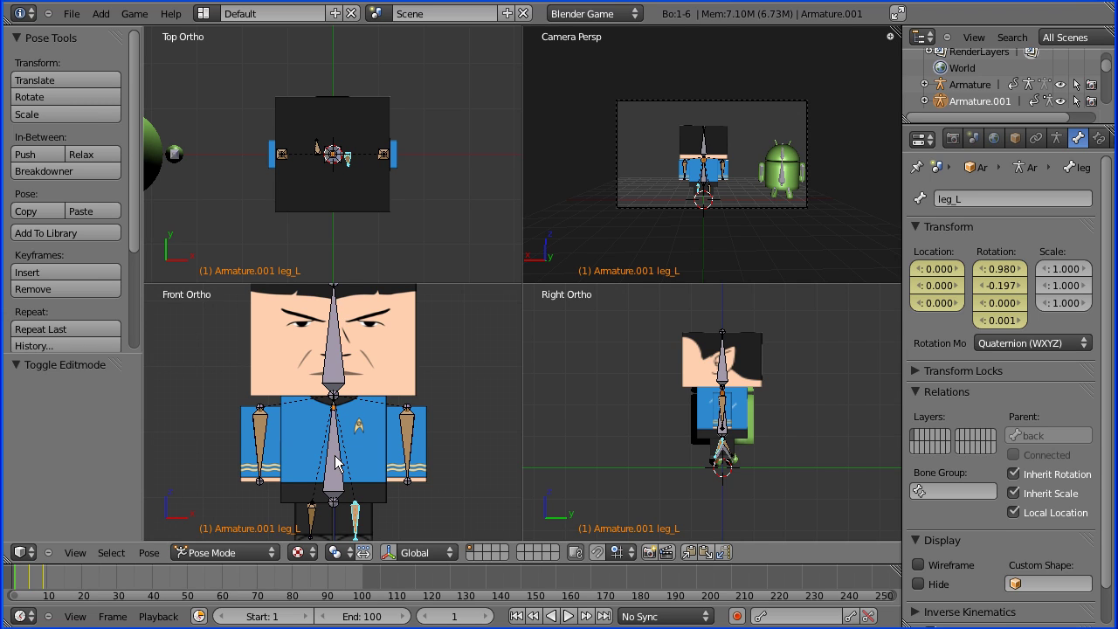
pyautogui.press('a')
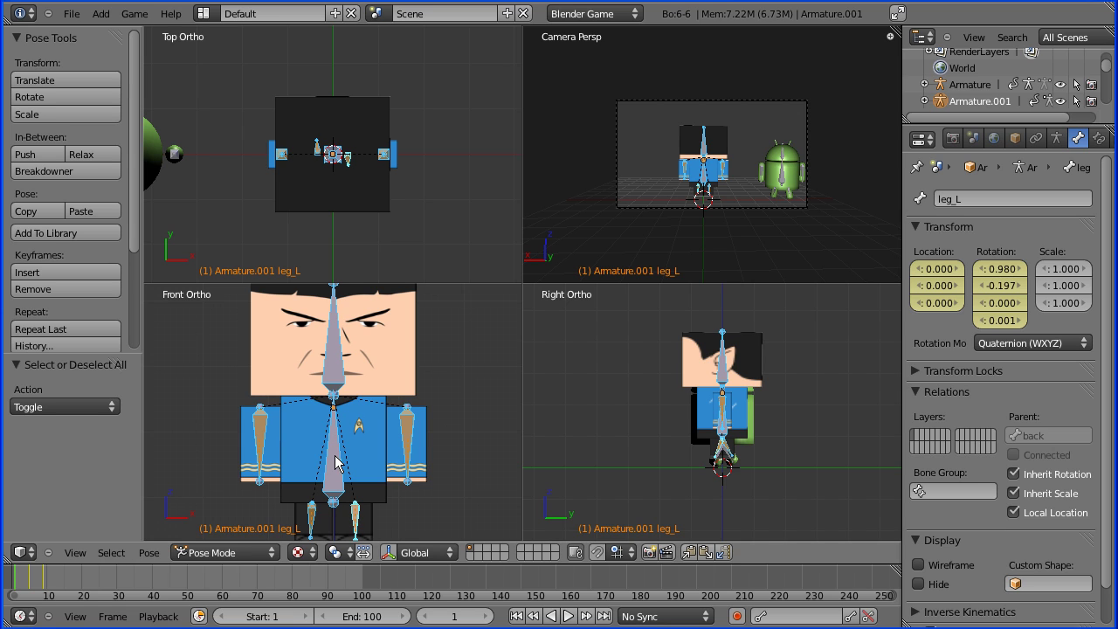
# Step: Clear the pose location and pose rotation of all the bones
pyautogui.click(149, 552)
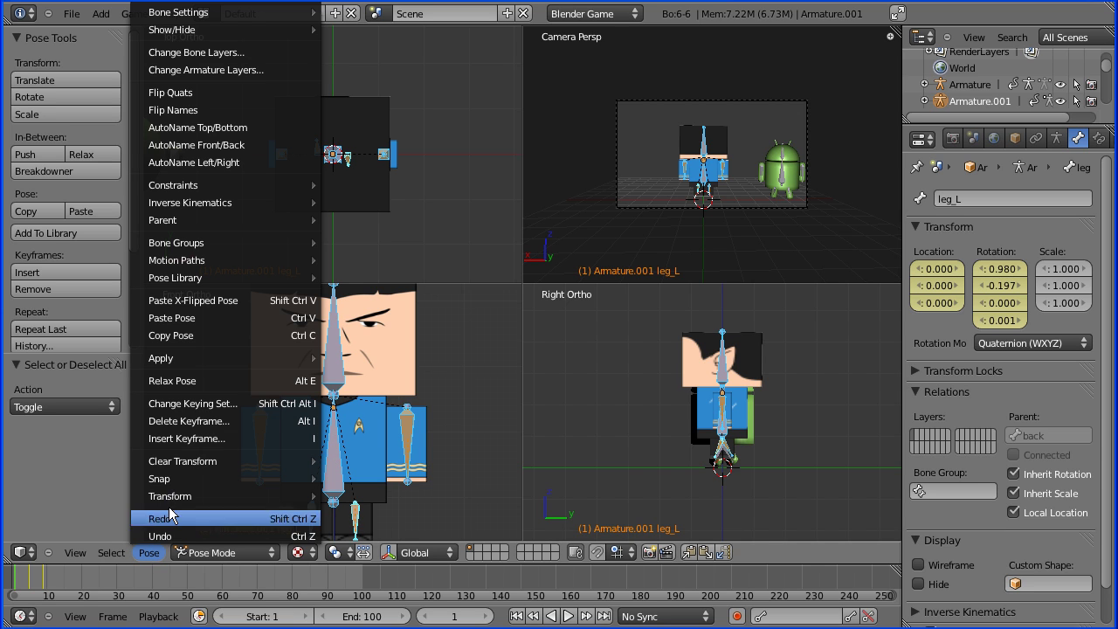
pyautogui.moveTo(176, 464)
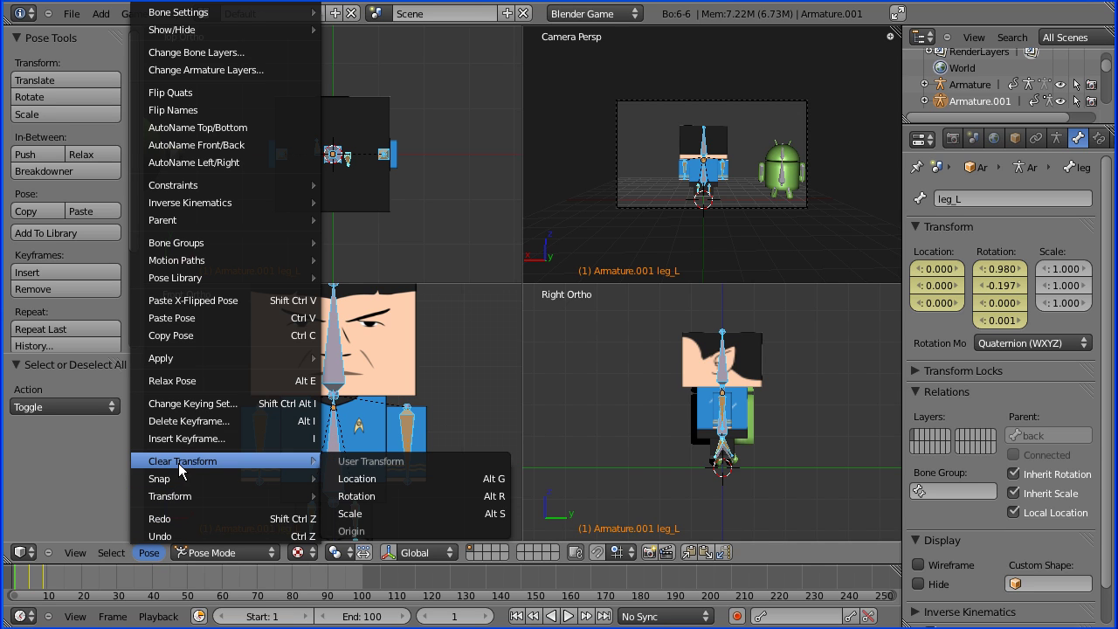
pyautogui.click(391, 477)
pyautogui.click(155, 553)
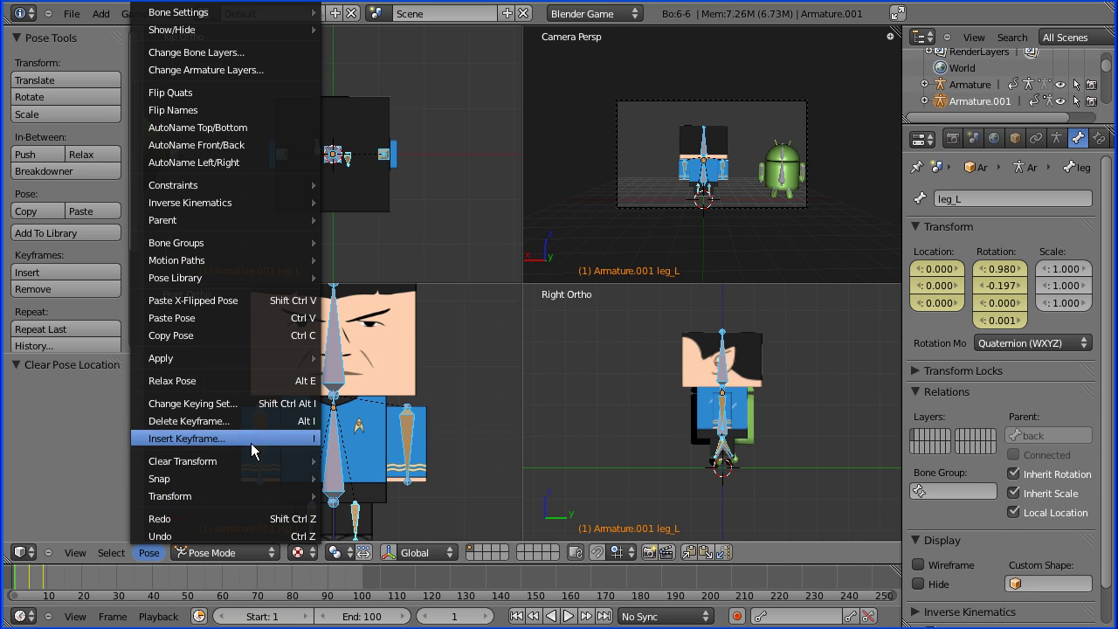
pyautogui.moveTo(256, 460)
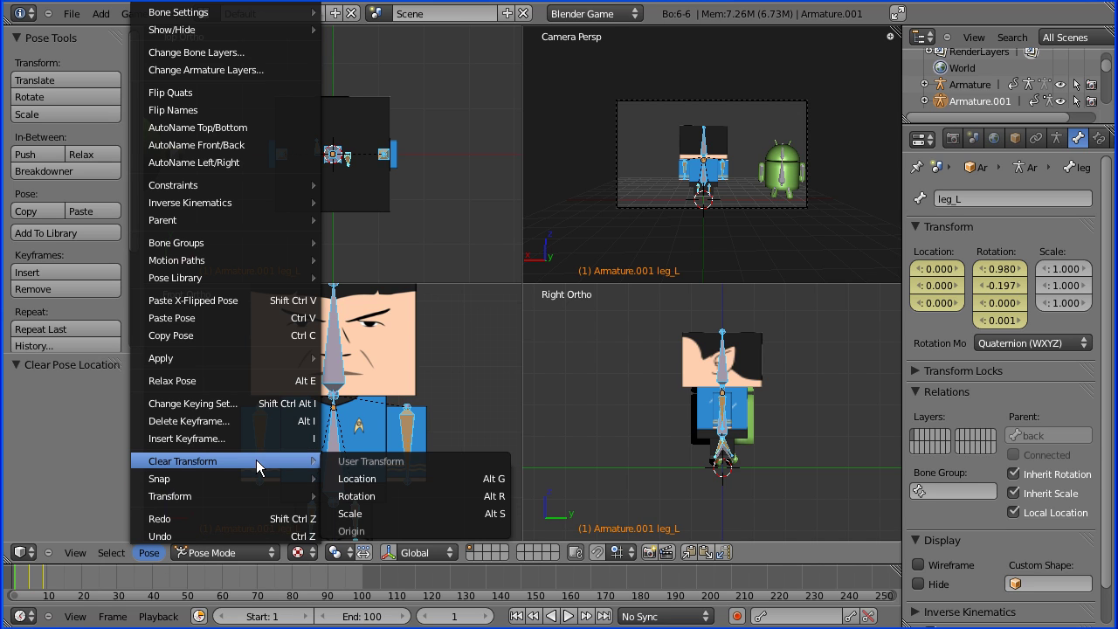
pyautogui.click(456, 497)
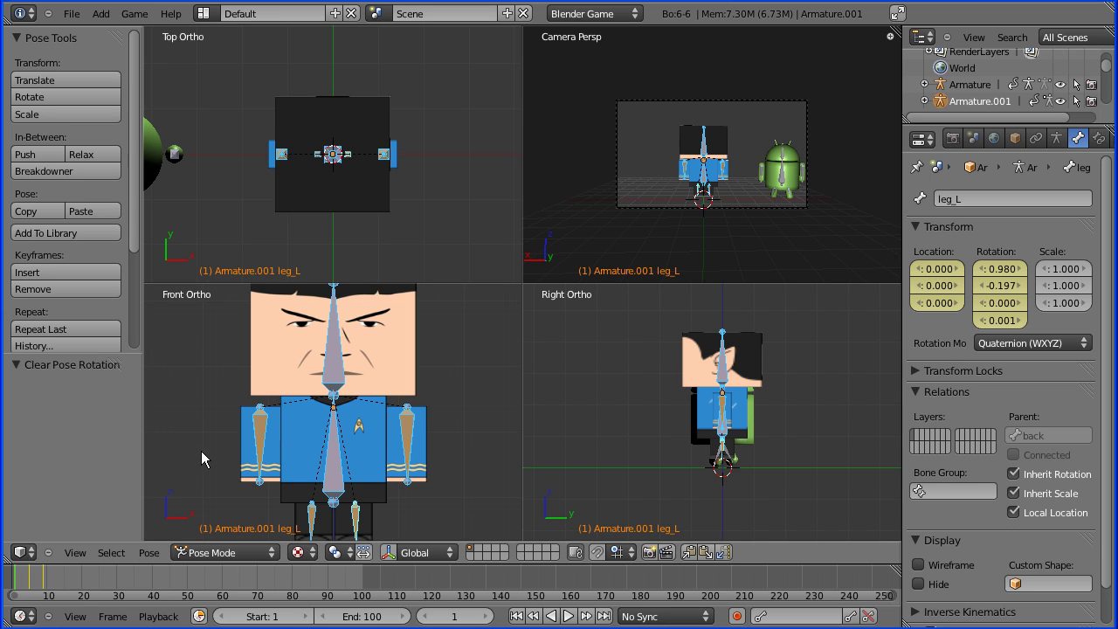
# Step: Parent the arm_r mesh to the arm_R bone
pyautogui.scroll(1, 201, 451)
pyautogui.scroll(1, 201, 450)
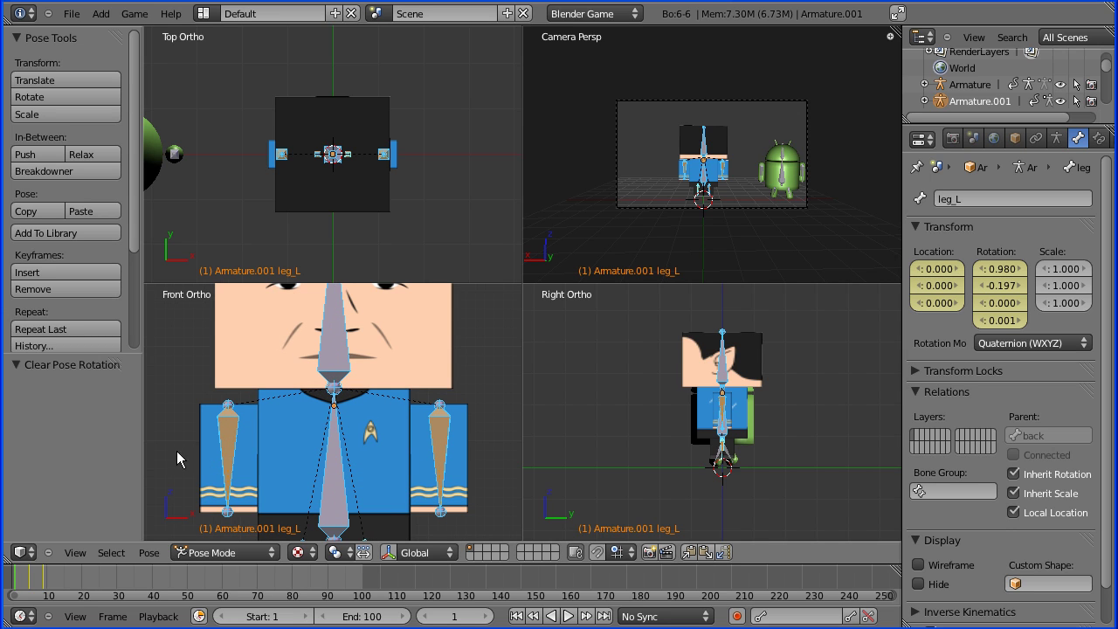
pyautogui.rightClick(207, 498)
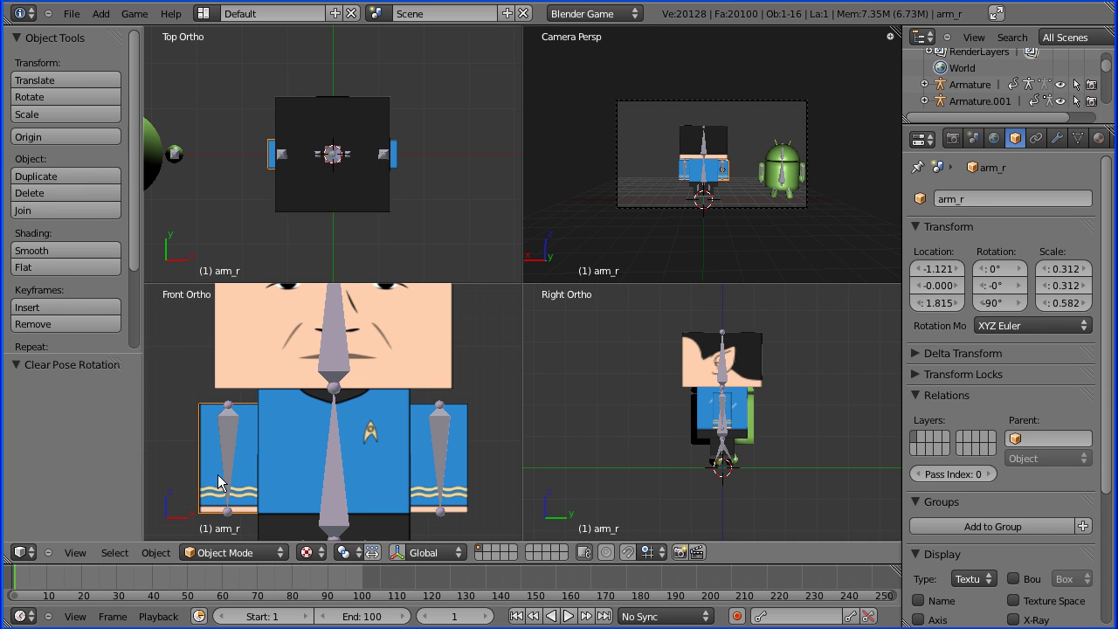
pyautogui.rightClick(227, 431)
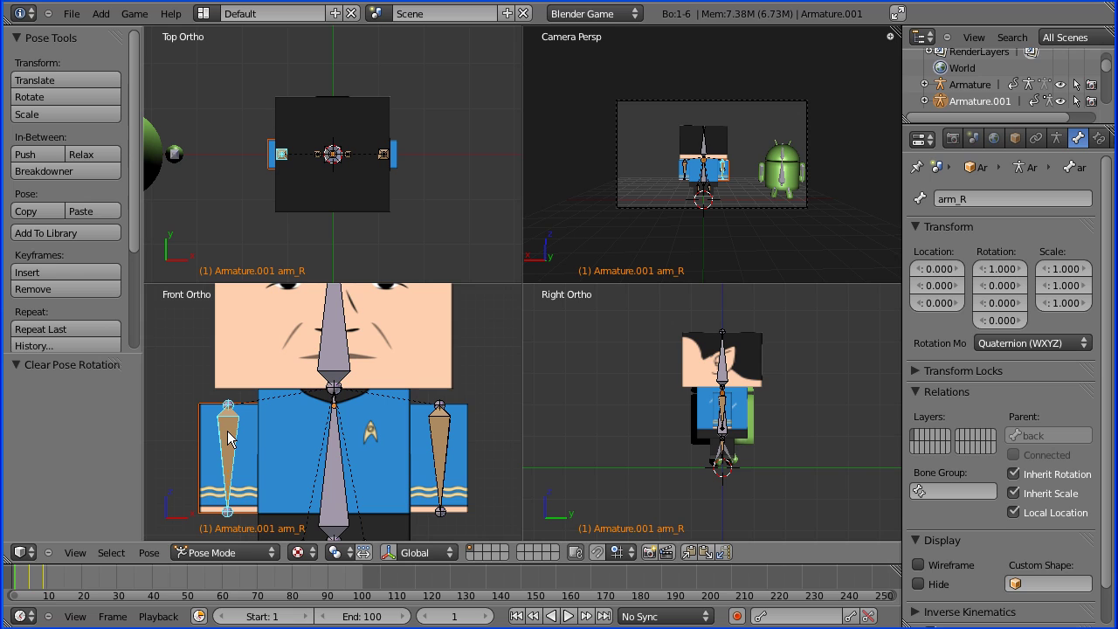
pyautogui.hotkey('ctrl', 'p')
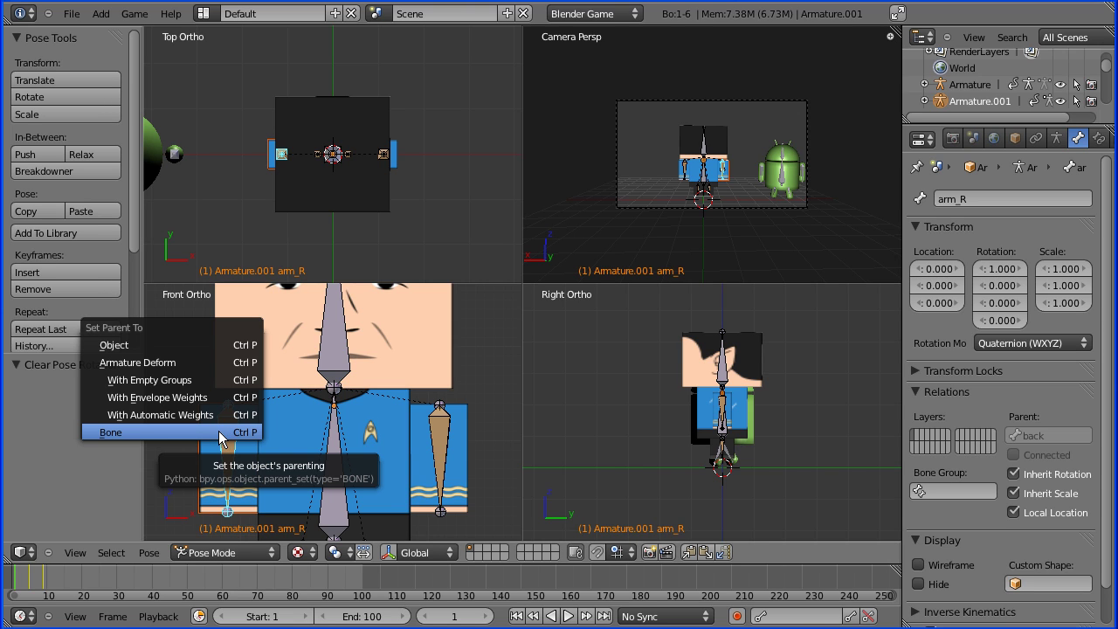
pyautogui.click(218, 431)
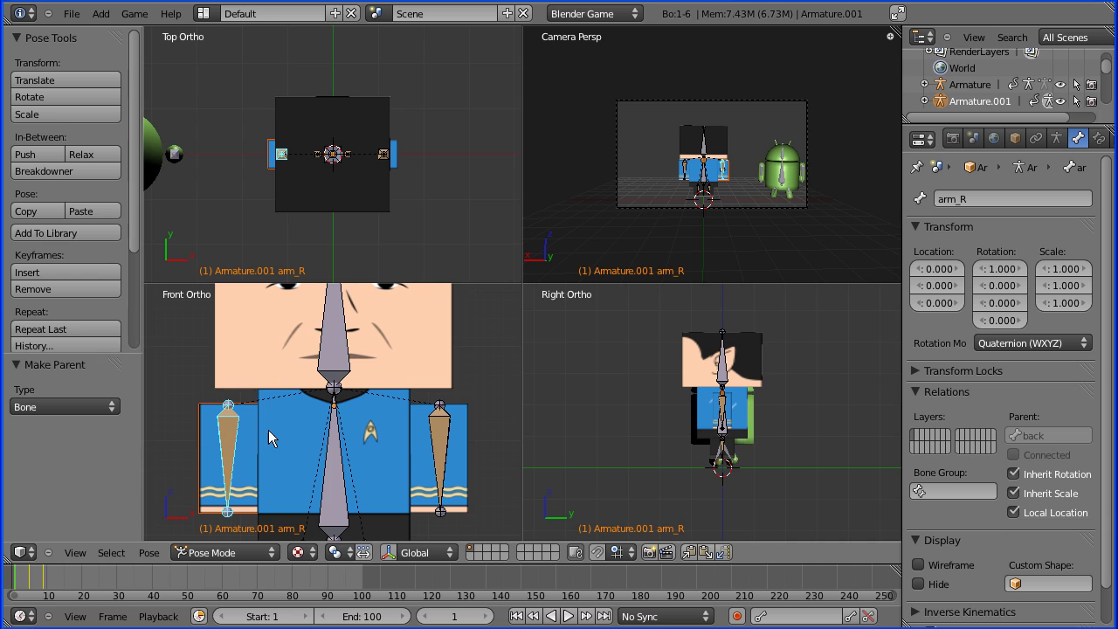
# Step: Parent the arm_l mesh to the arm_L bone
pyautogui.rightClick(463, 493)
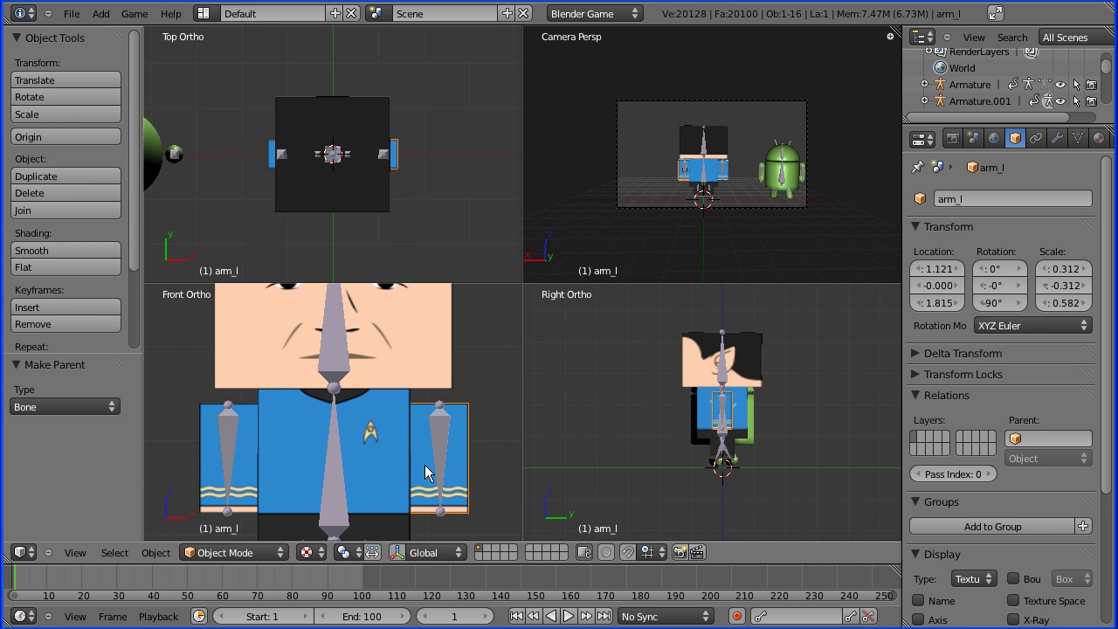
pyautogui.rightClick(441, 442)
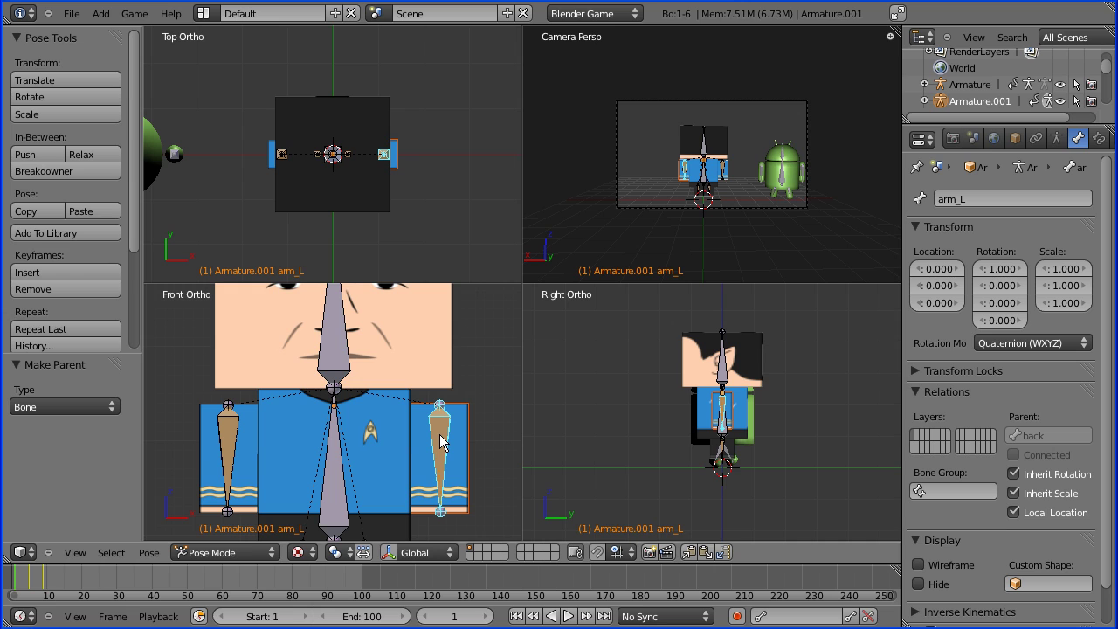
pyautogui.hotkey('ctrl', 'p')
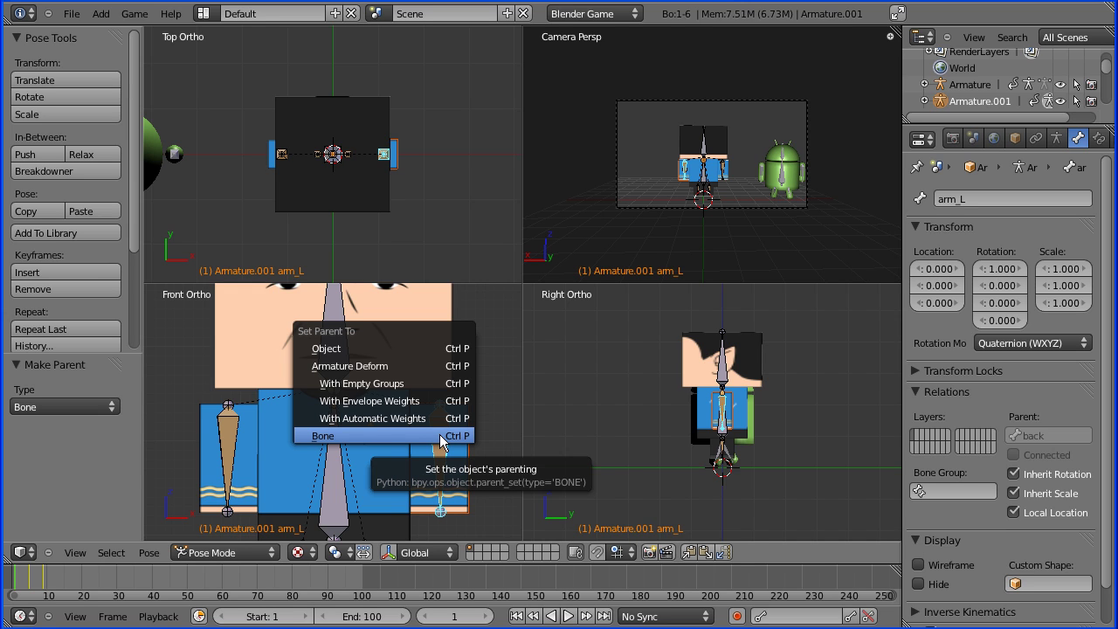
pyautogui.click(441, 436)
pyautogui.rightClick(385, 476)
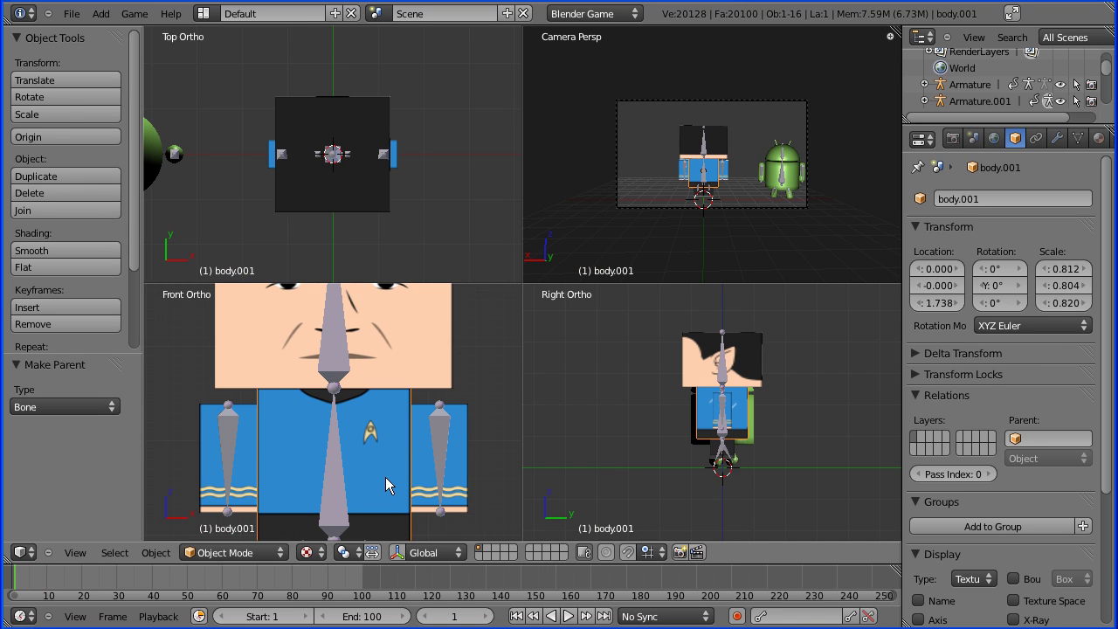
# Step: Parent body.001 to the back bone of Armature.001
pyautogui.keyDown('shift'); pyautogui.rightClick(330, 493); pyautogui.keyUp('shift')
pyautogui.hotkey('ctrl', 'p')
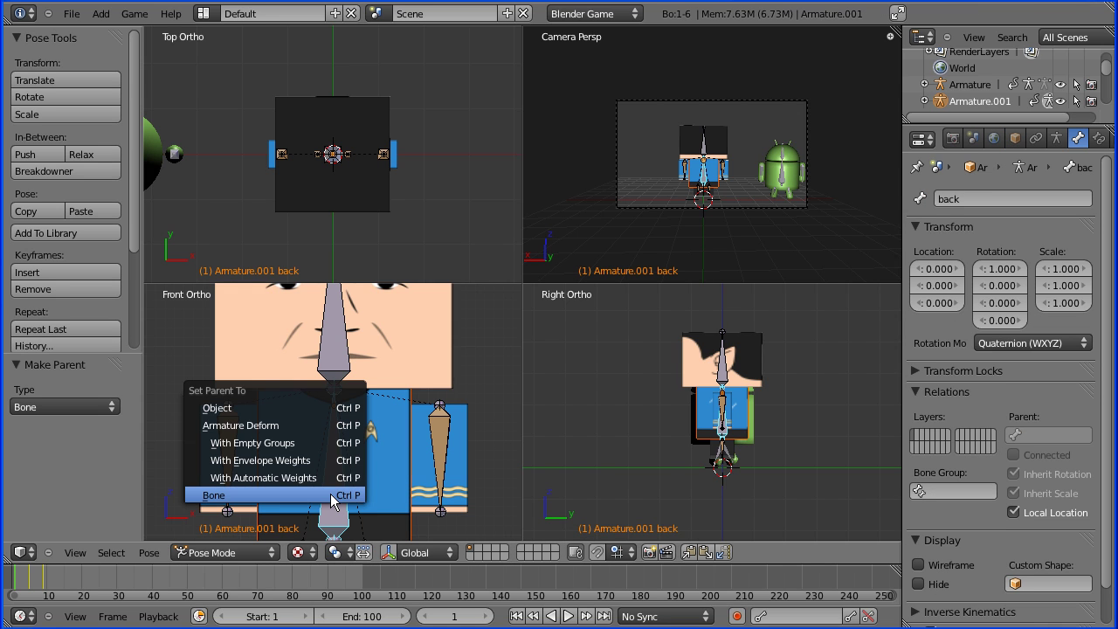
pyautogui.click(331, 493)
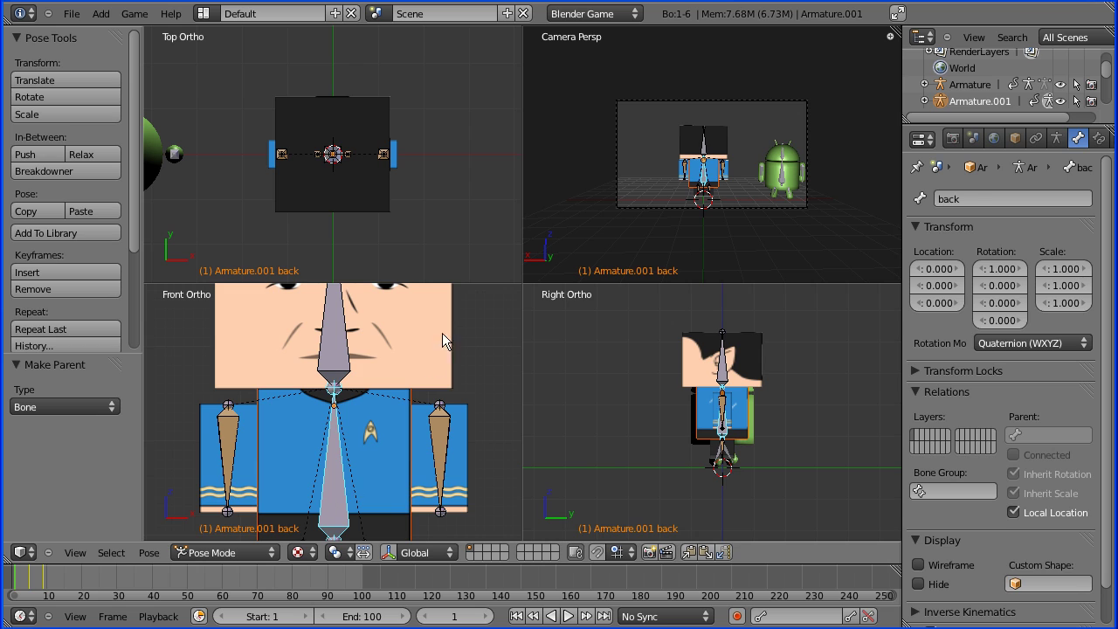
# Step: Parent the head.001 mesh to the head bone
pyautogui.hotkey('ctrl', 'Tab')
pyautogui.rightClick(428, 326)
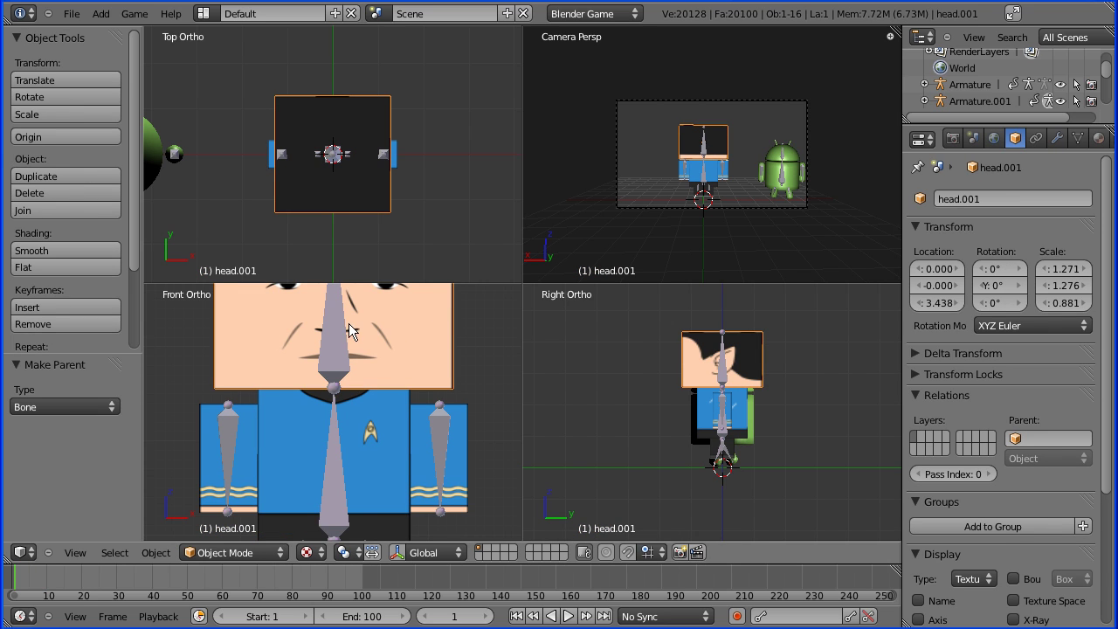
pyautogui.rightClick(331, 351)
pyautogui.hotkey('ctrl', 'Tab')
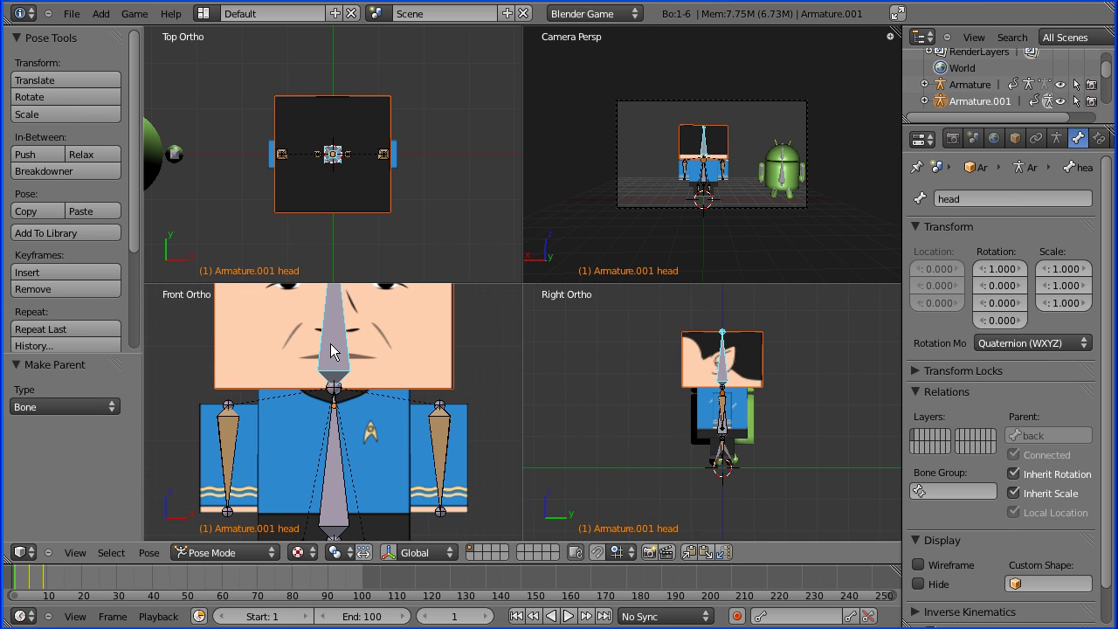
pyautogui.hotkey('ctrl', 'p')
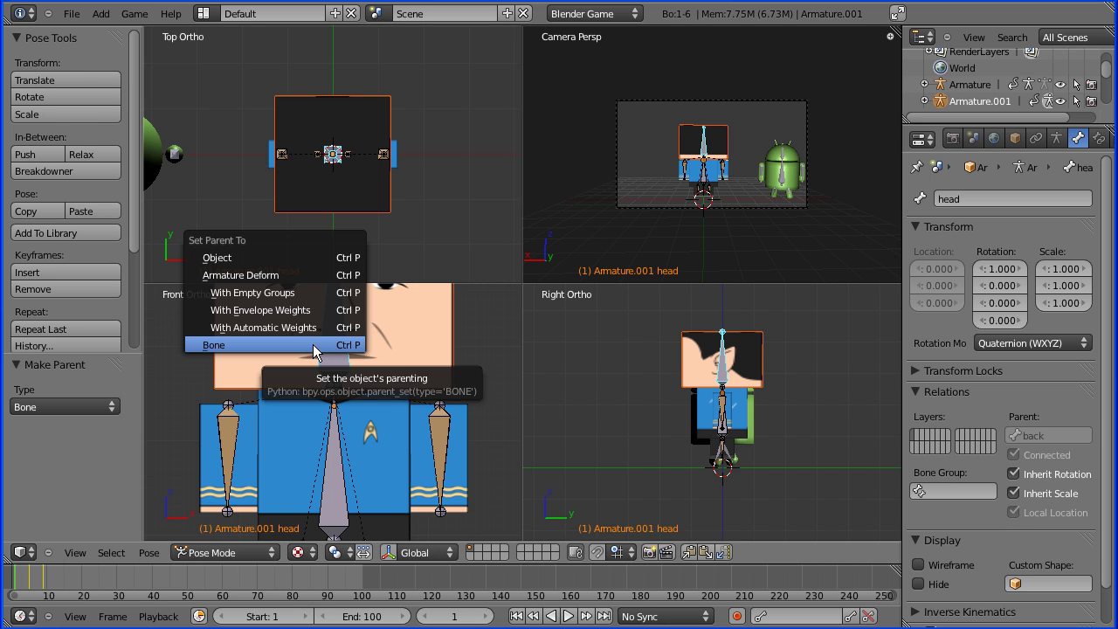
pyautogui.click(317, 350)
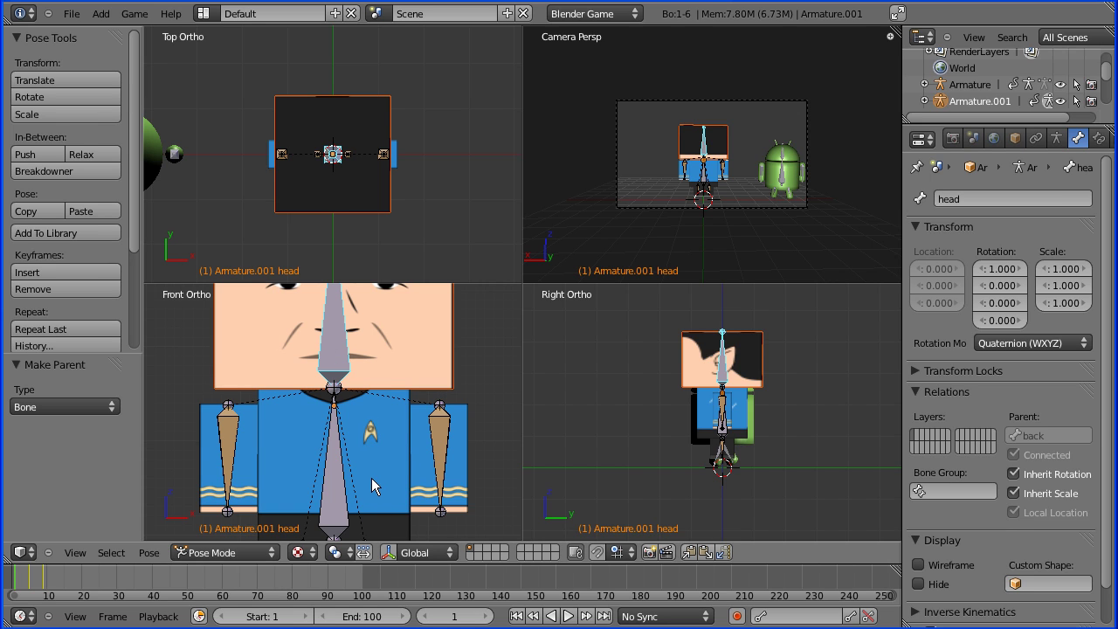
# Step: Parent the leg_r mesh to the leg_L bone
pyautogui.keyDown('shift'); pyautogui.moveTo(376, 476); pyautogui.dragTo(377, 352, button='middle'); pyautogui.keyUp('shift')
pyautogui.scroll(4, 362, 407)
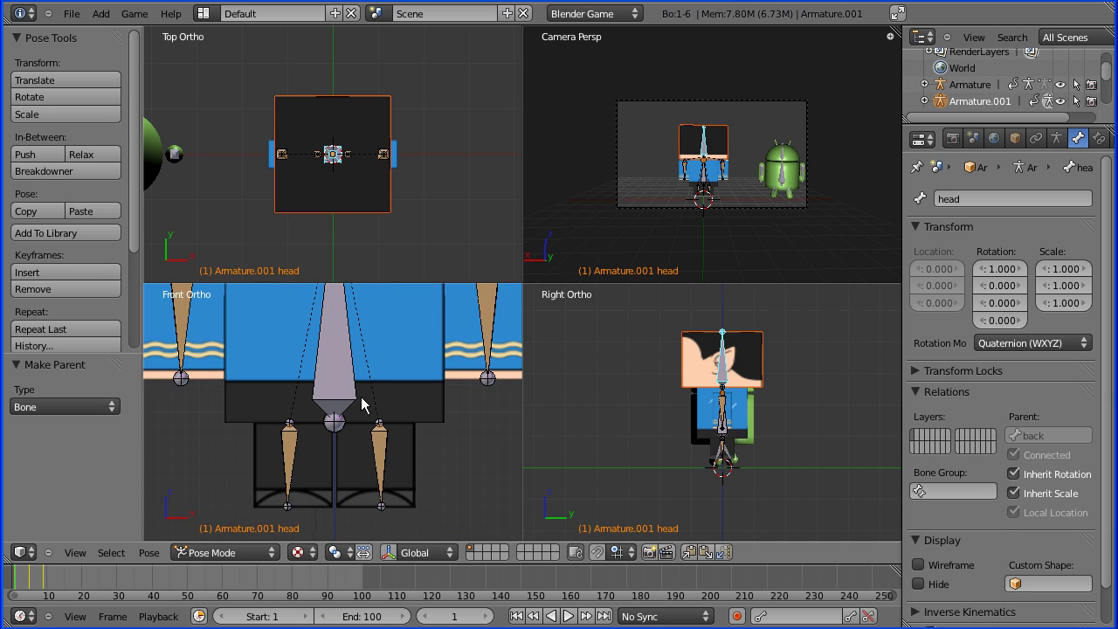
pyautogui.rightClick(372, 488)
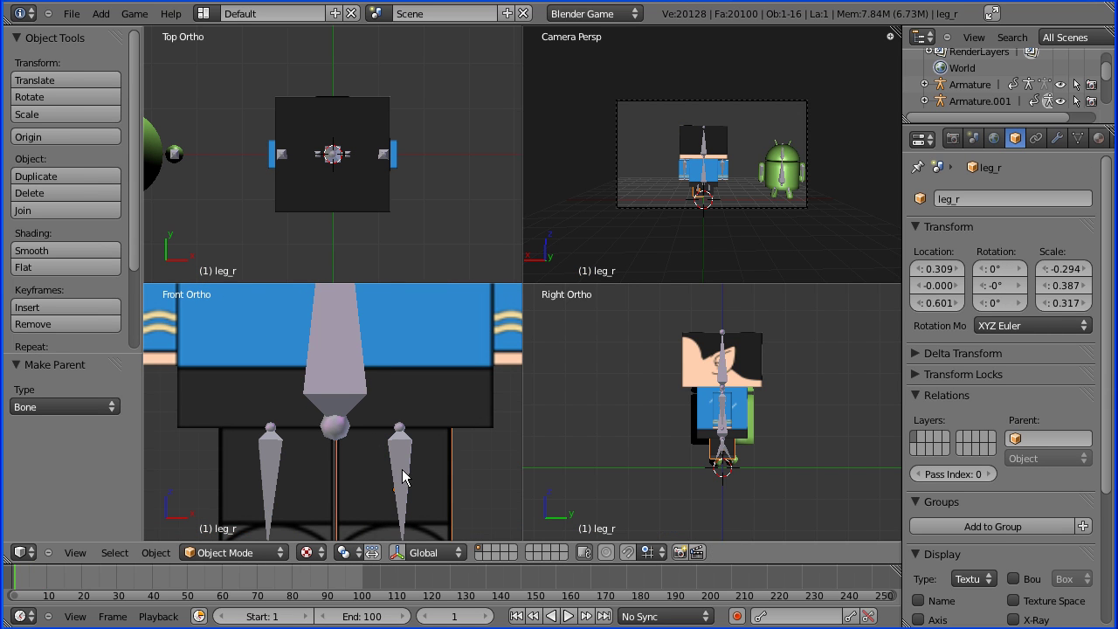
pyautogui.rightClick(402, 475)
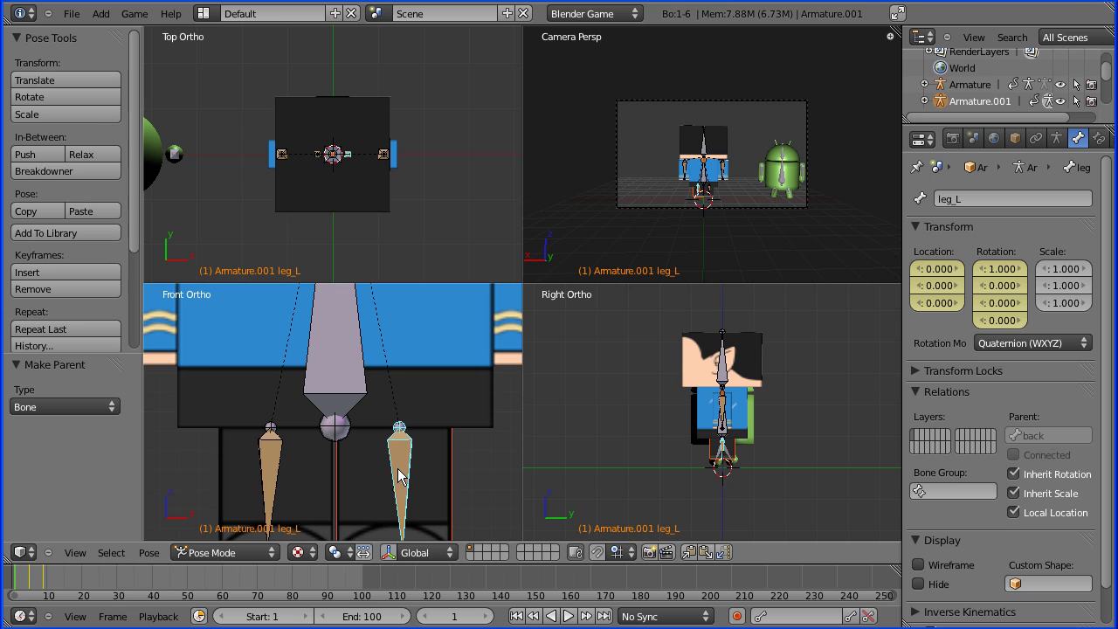
pyautogui.hotkey('ctrl', 'p')
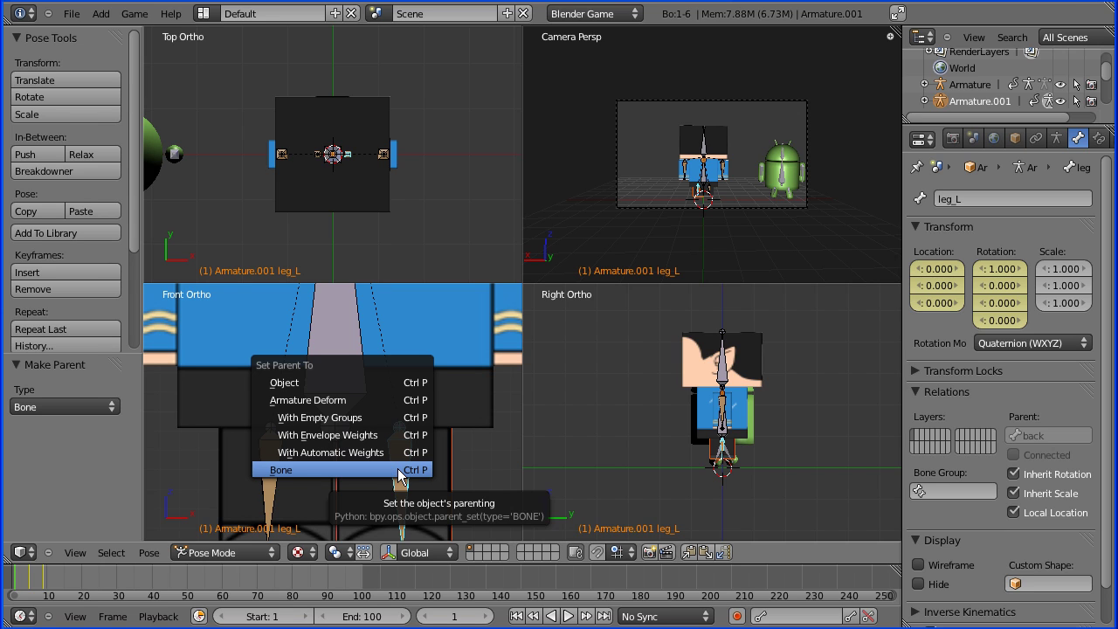
pyautogui.click(400, 472)
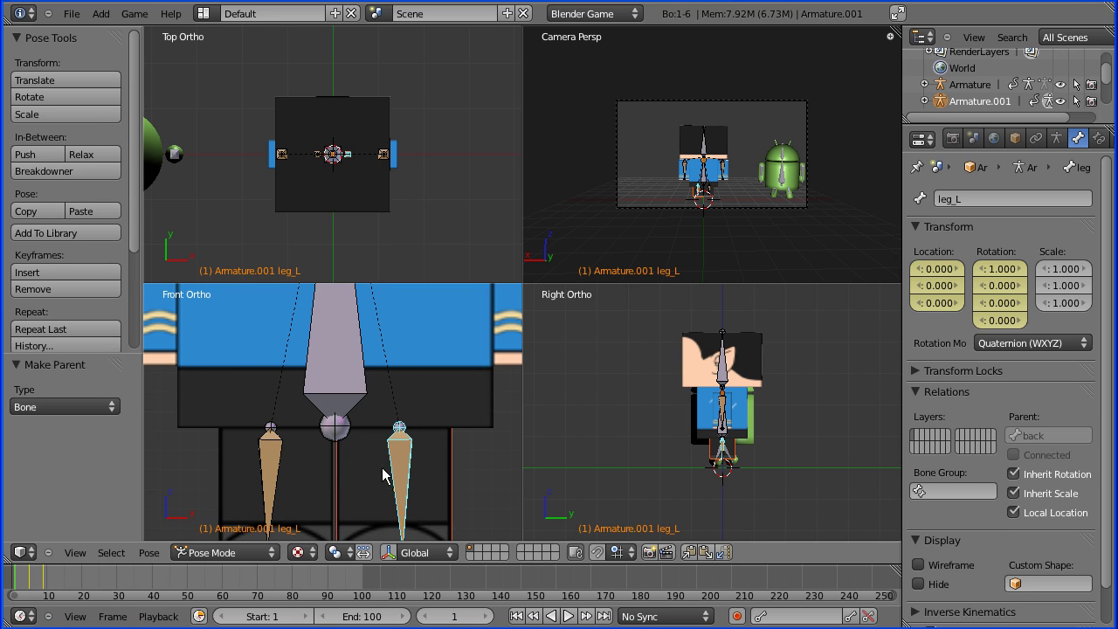
# Step: Parent the leg_l mesh to the leg_R bone
pyautogui.rightClick(303, 484)
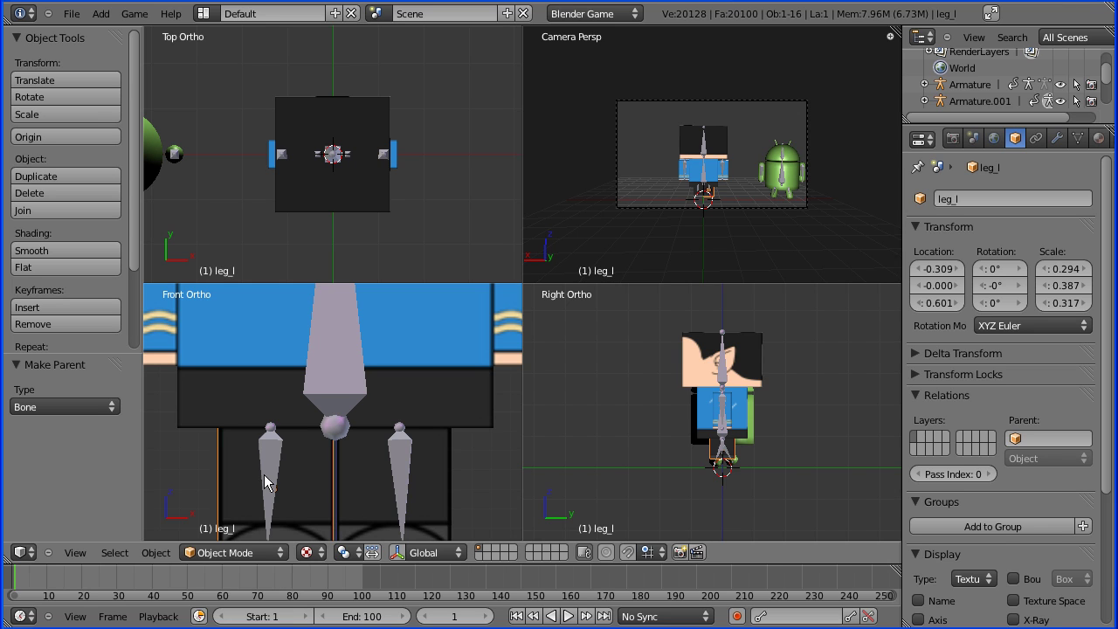
pyautogui.rightClick(271, 465)
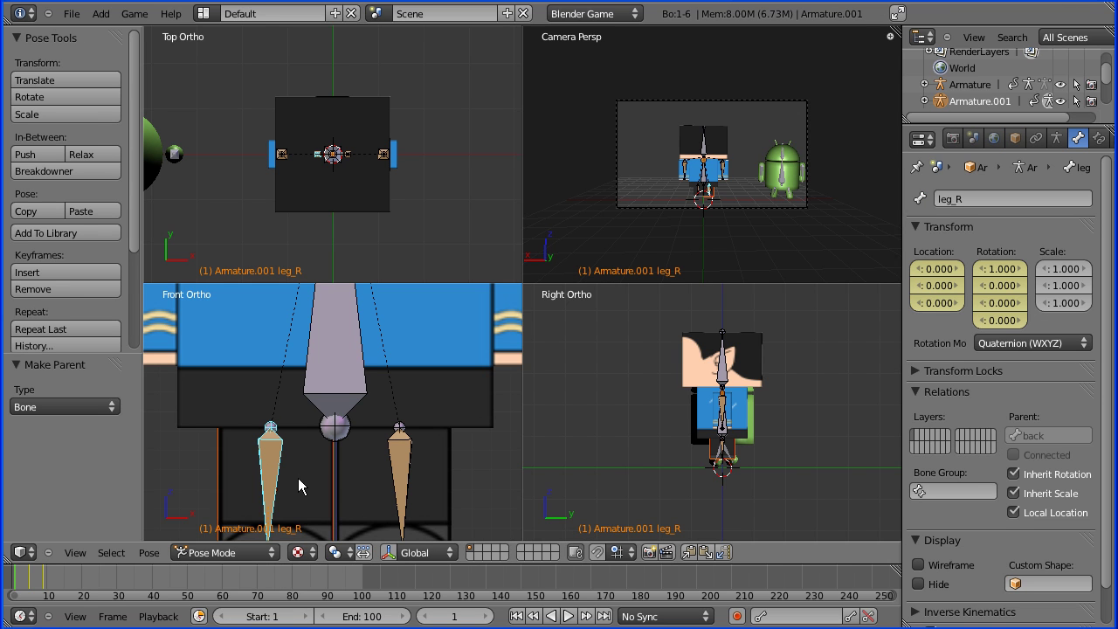
pyautogui.hotkey('ctrl', 'p')
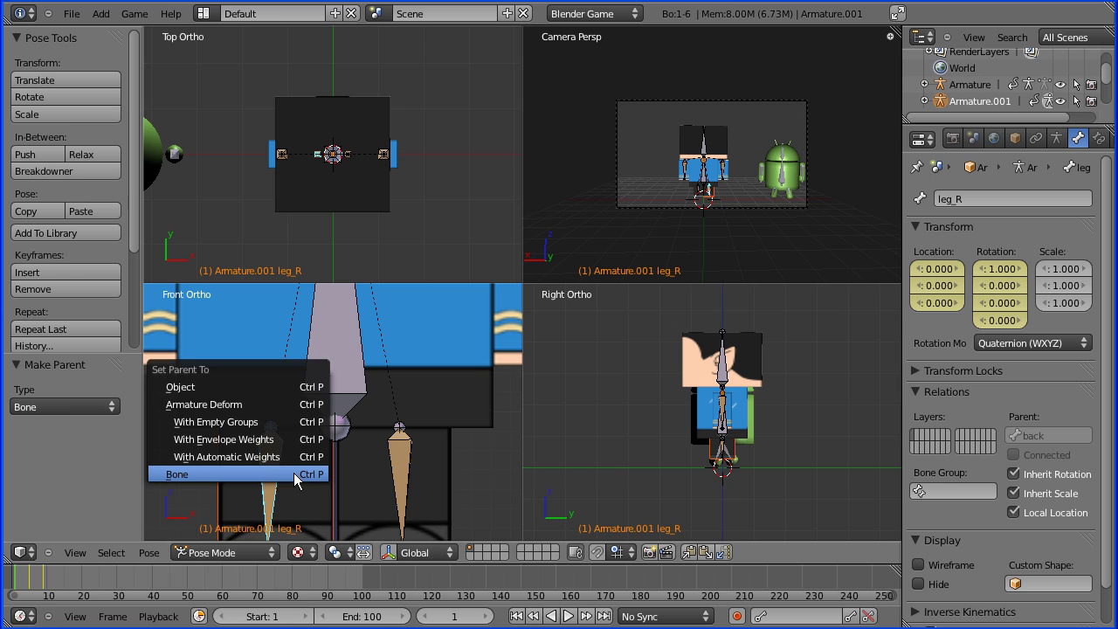
pyautogui.click(288, 474)
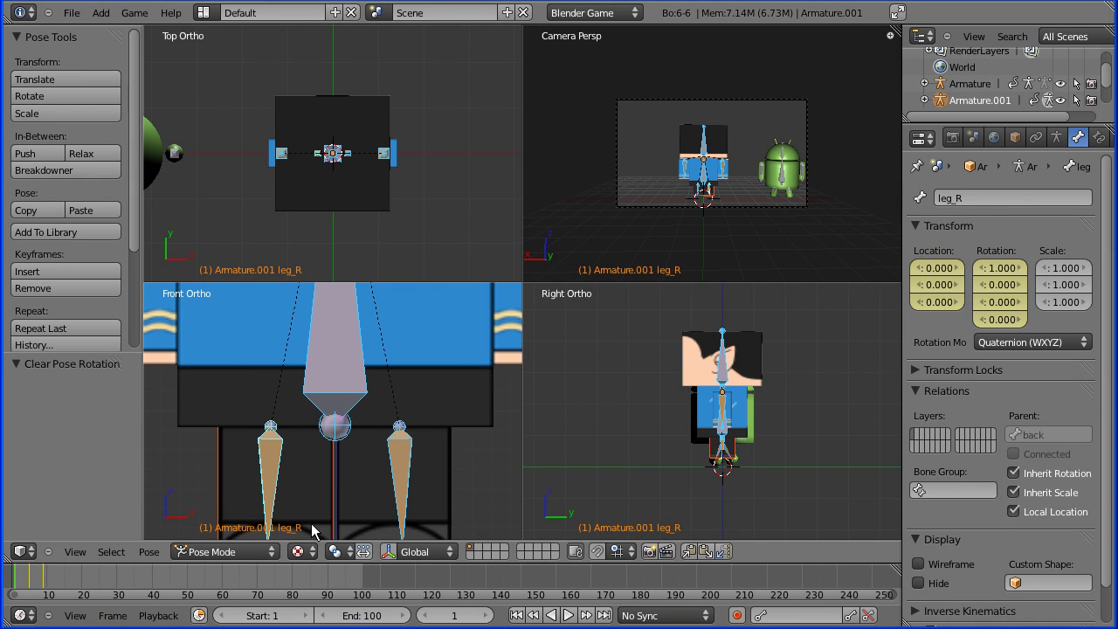
pyautogui.click(262, 550)
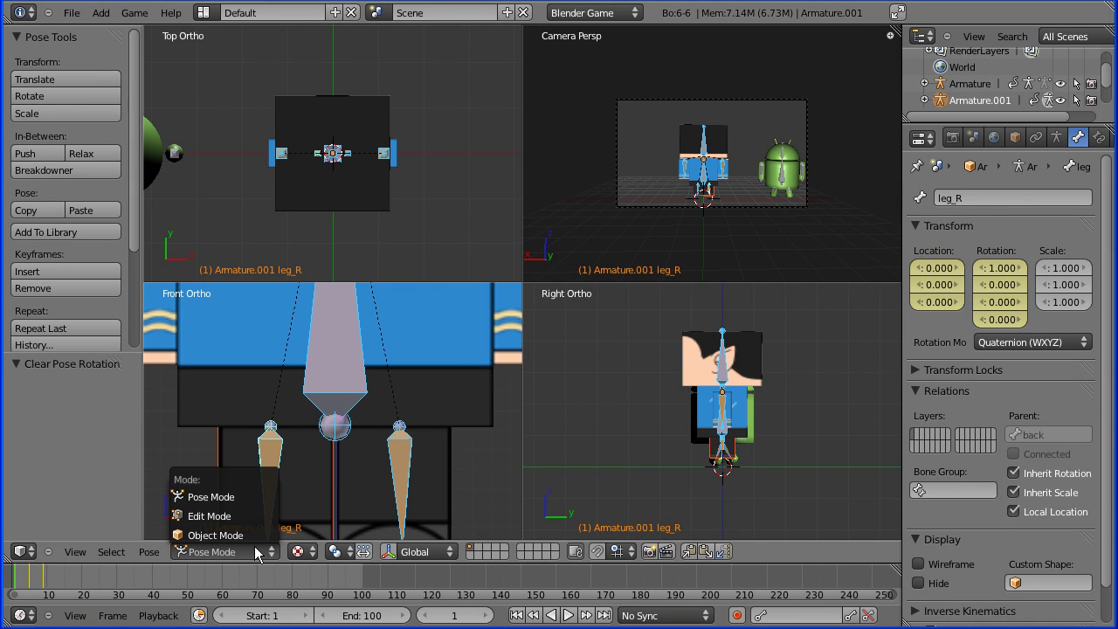
# Step: Return to Object Mode and lower Armature.001 by 0.231 along Z
pyautogui.click(255, 535)
pyautogui.scroll(-1, 444, 389)
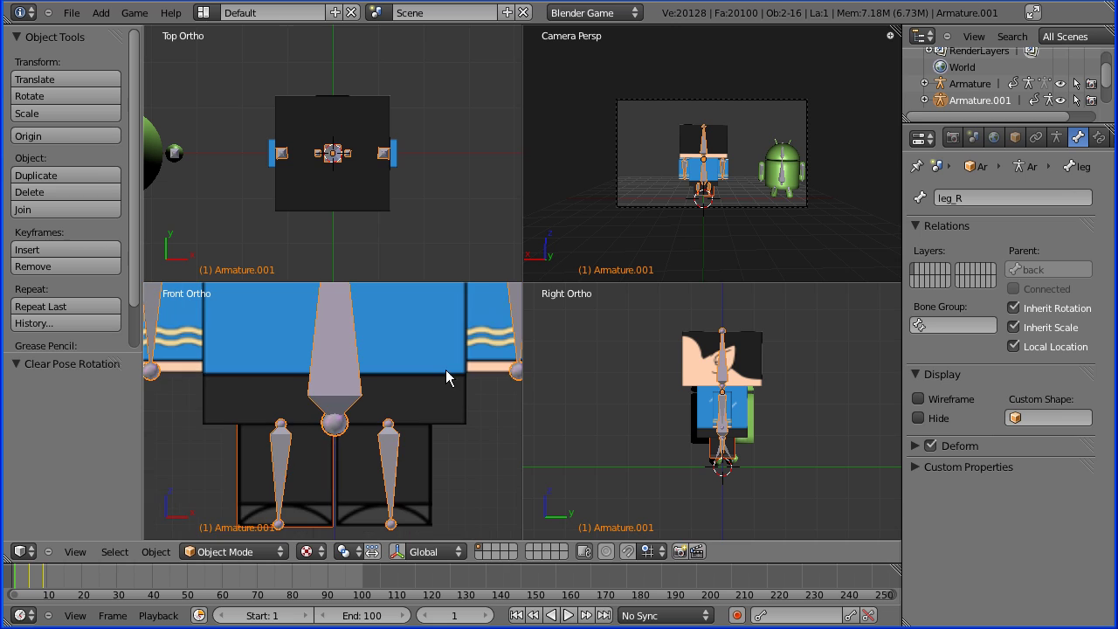
pyautogui.scroll(-4, 437, 369)
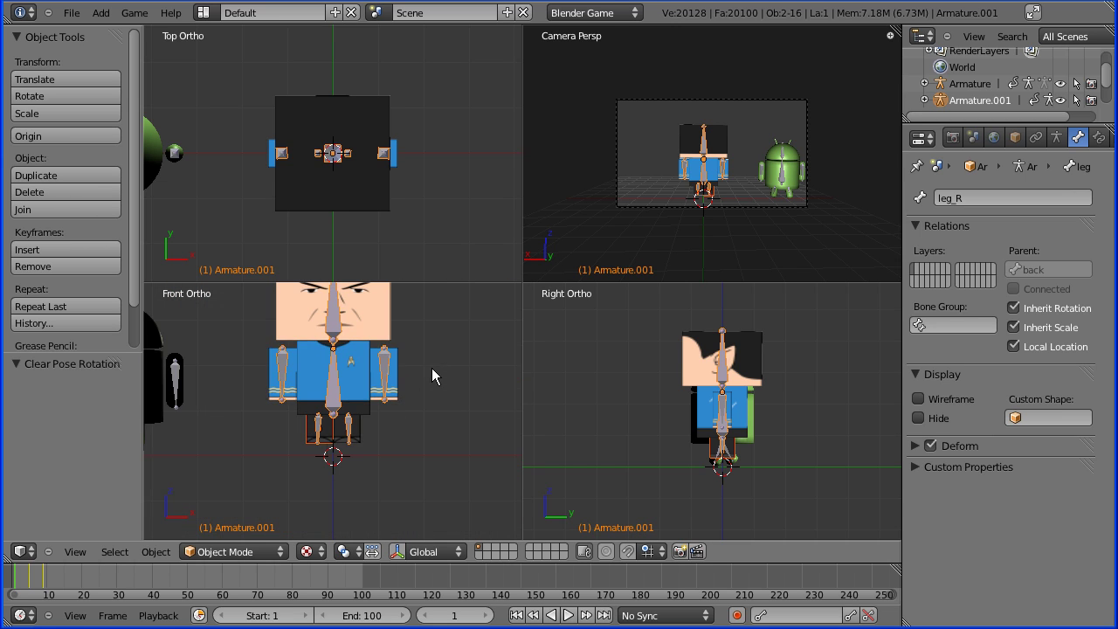
pyautogui.scroll(1, 430, 371)
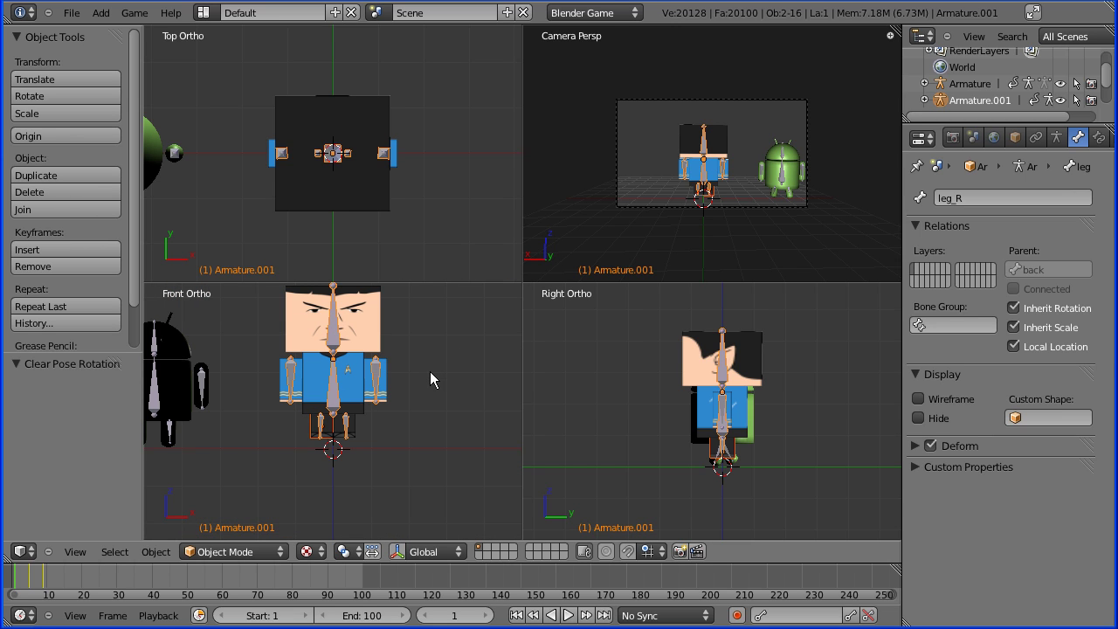
pyautogui.press('g')
pyautogui.press('z')
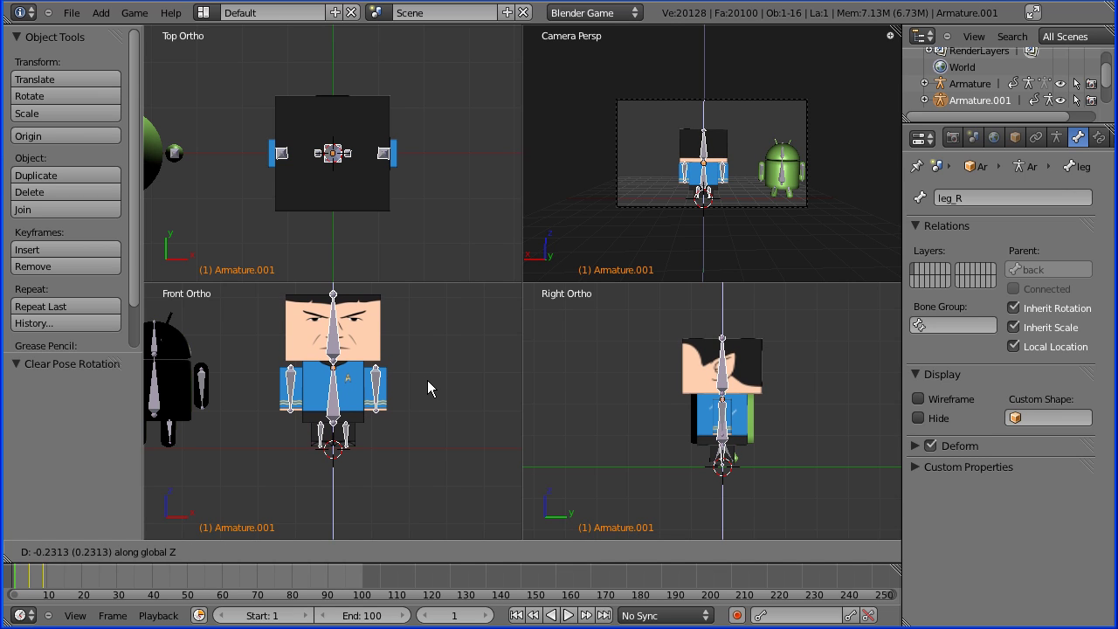
pyautogui.click(427, 380)
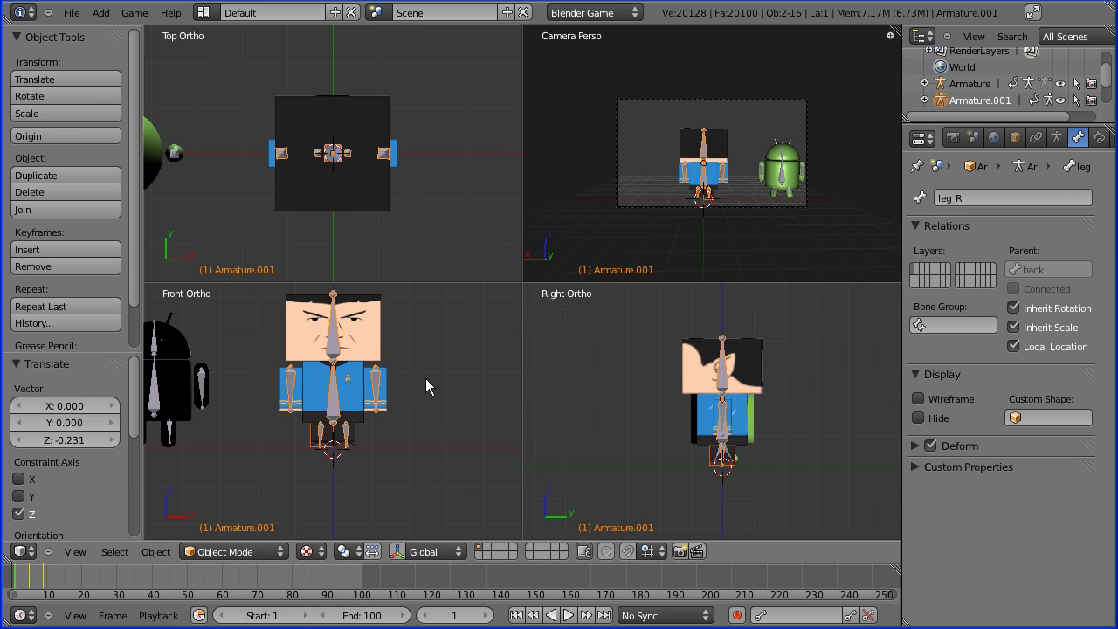
pyautogui.click(206, 14)
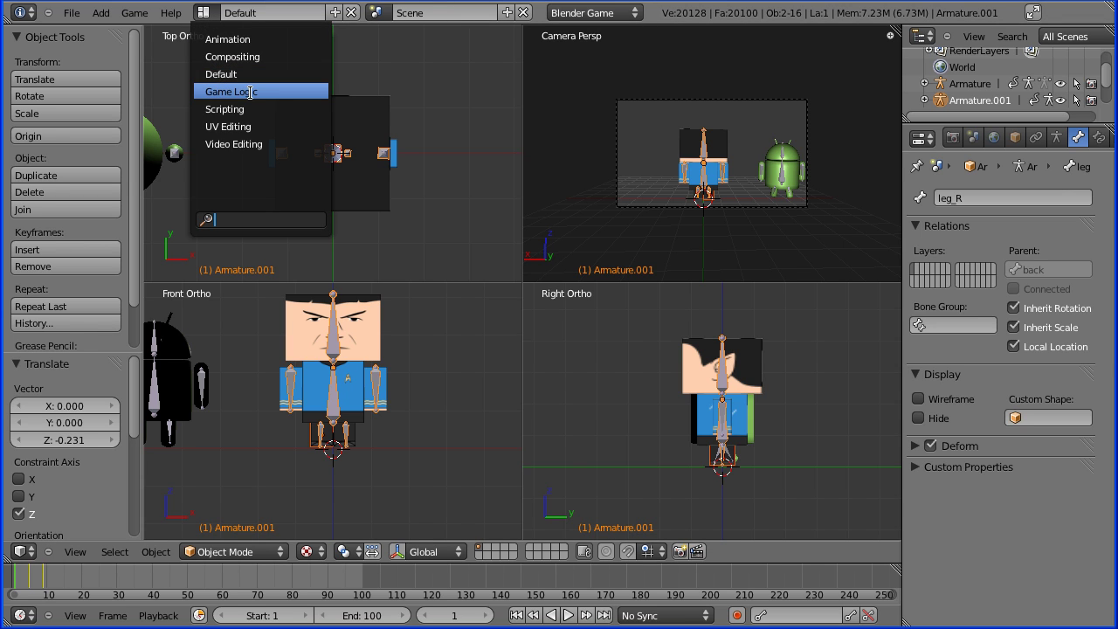
# Step: Switch to the Game Logic layout with Textured viewport shading
pyautogui.click(282, 91)
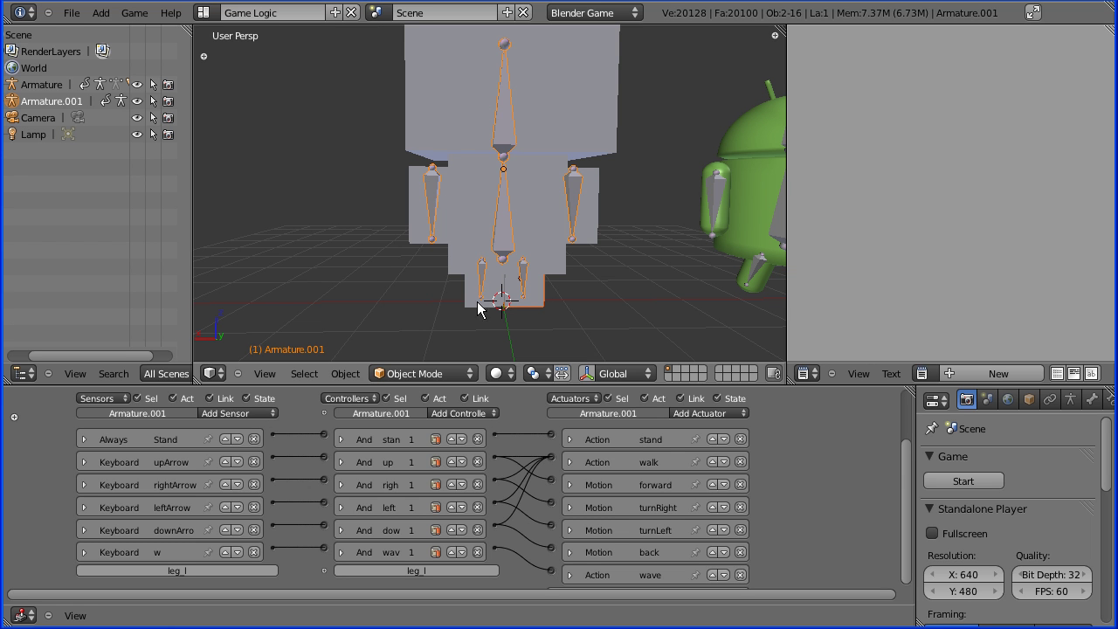
pyautogui.click(506, 376)
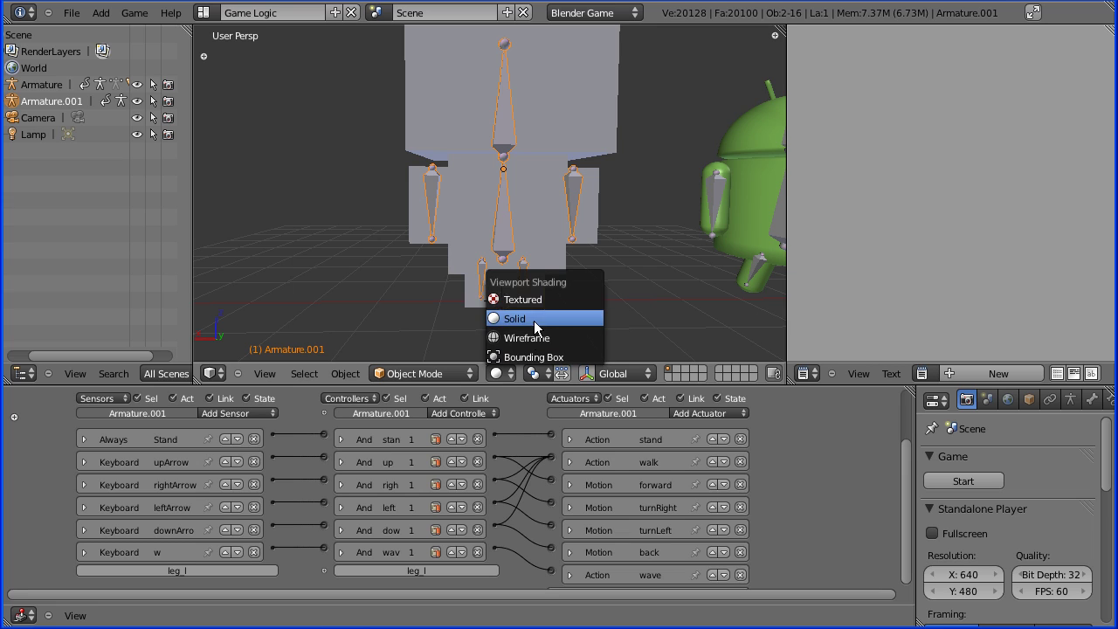
pyautogui.click(542, 300)
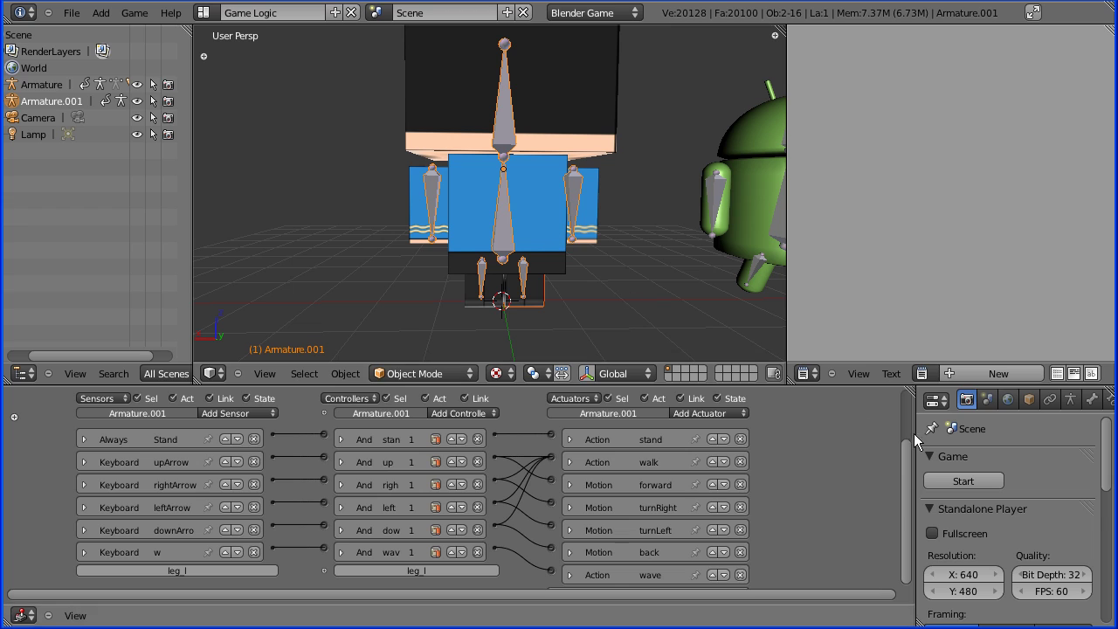
# Step: Start the game engine from the Game panel in Render properties
pyautogui.click(977, 483)
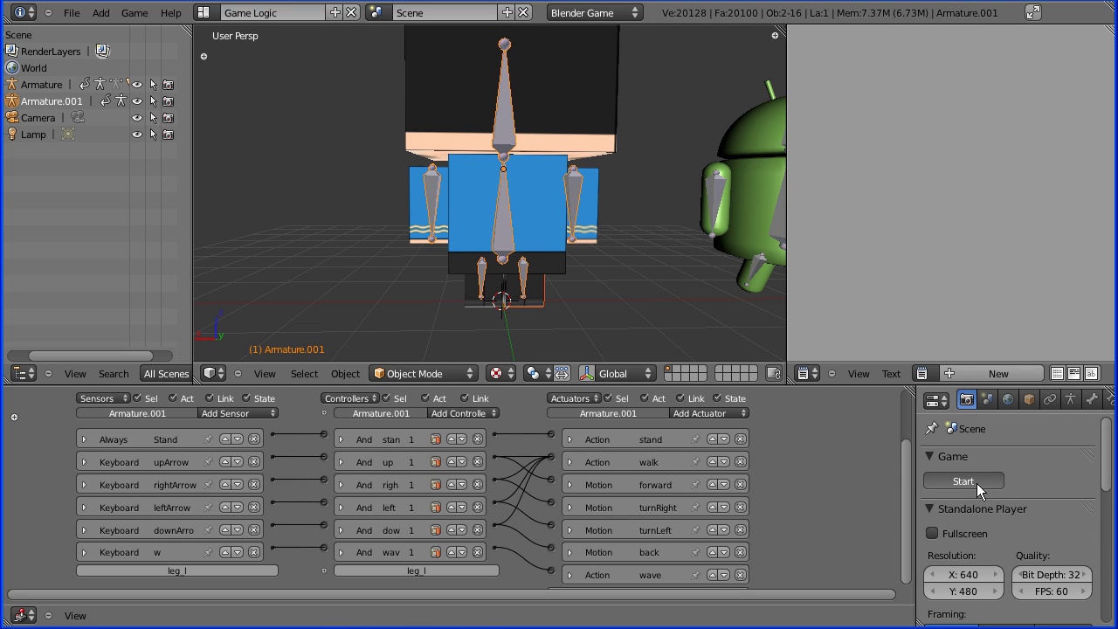